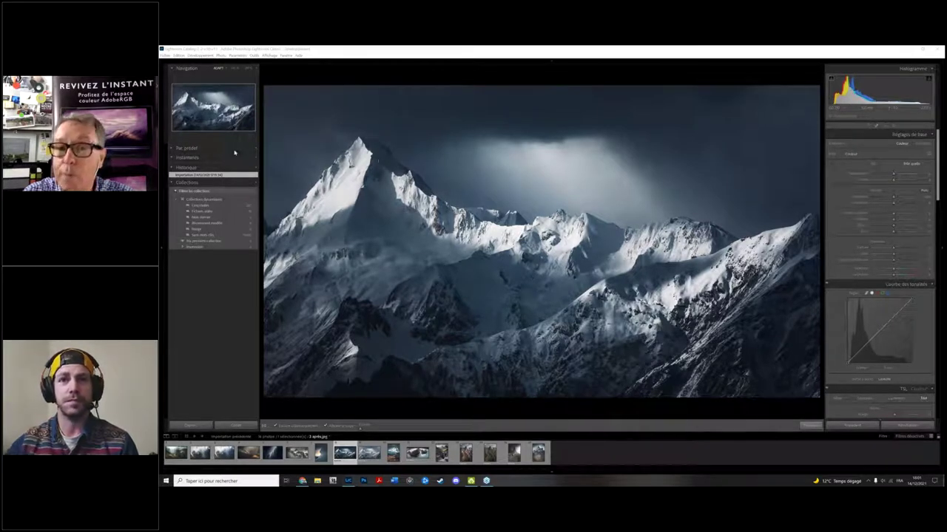
# Step: Activate the White Balance Selector eyedropper (W), dismiss it once, then activate it again
pyautogui.press('w')
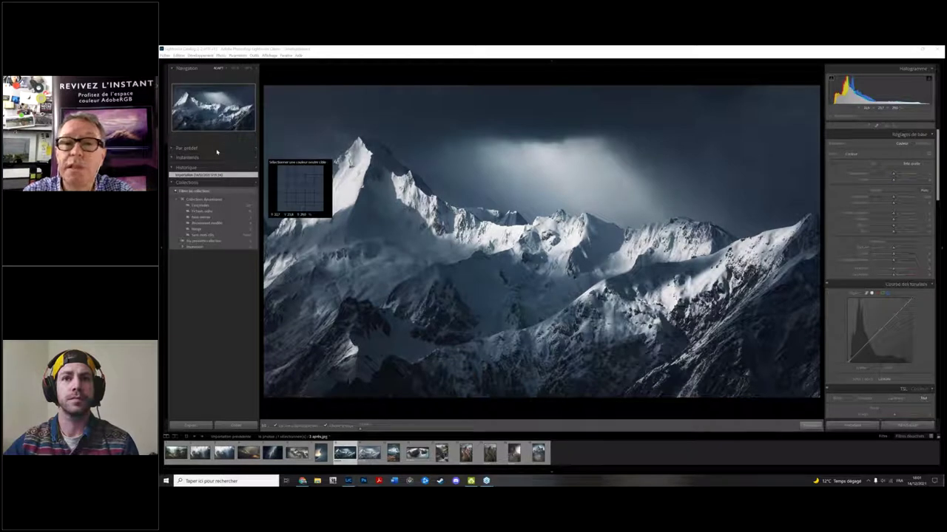
pyautogui.press('Escape')
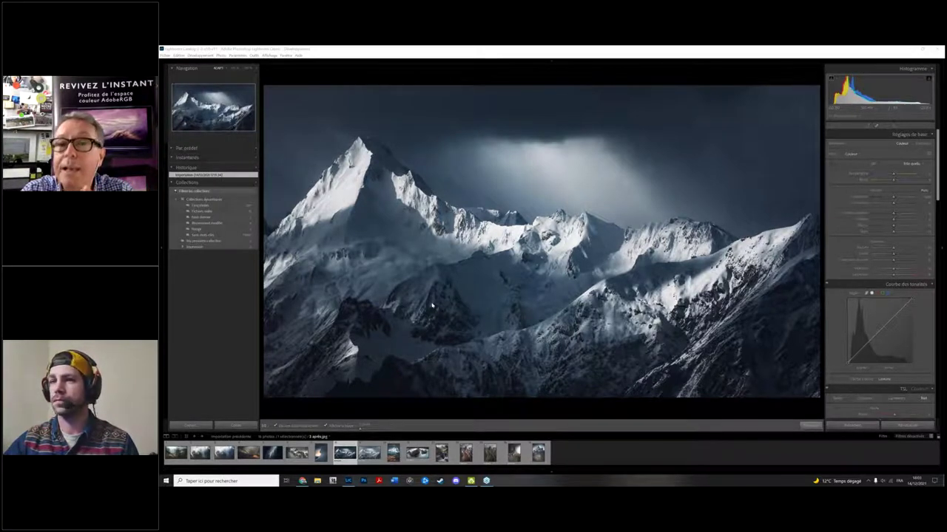
pyautogui.press('w')
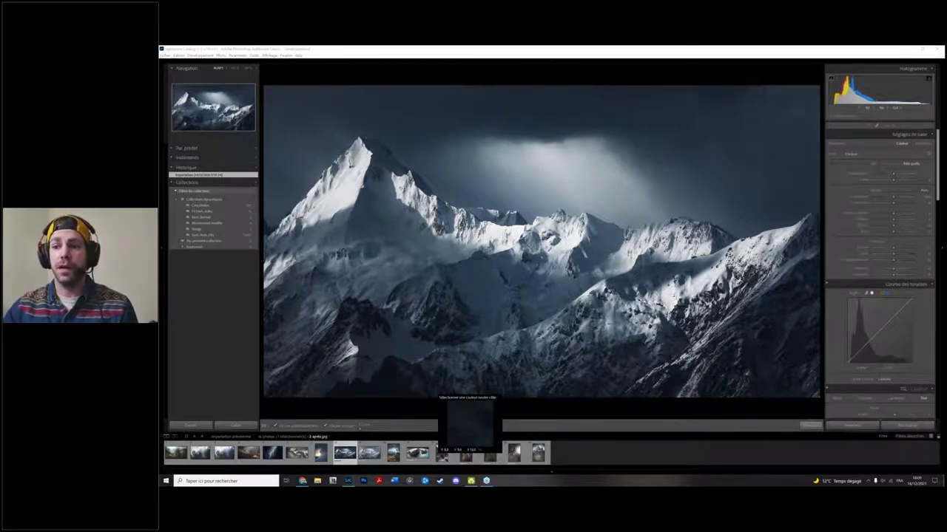
# Step: Toggle between the dark edit and the bright original several times, finishing on the original
pyautogui.press('Right')
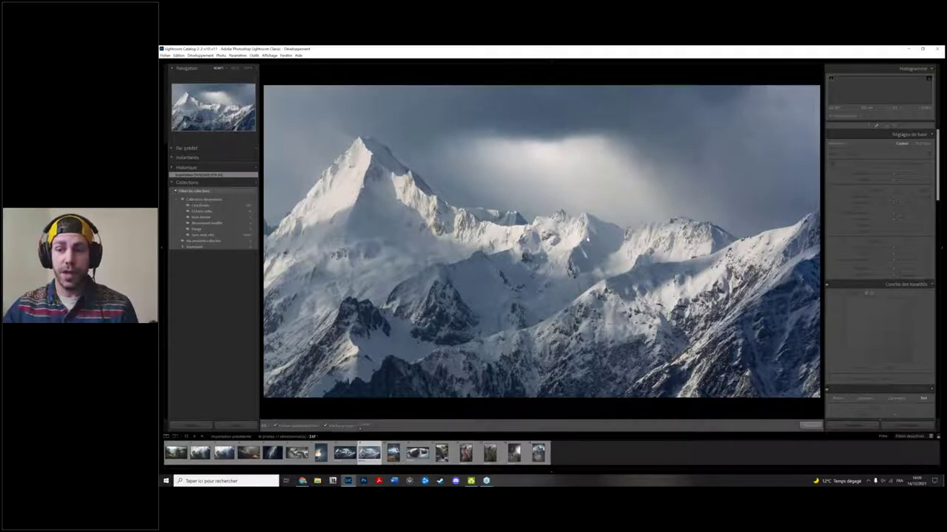
pyautogui.click(345, 453)
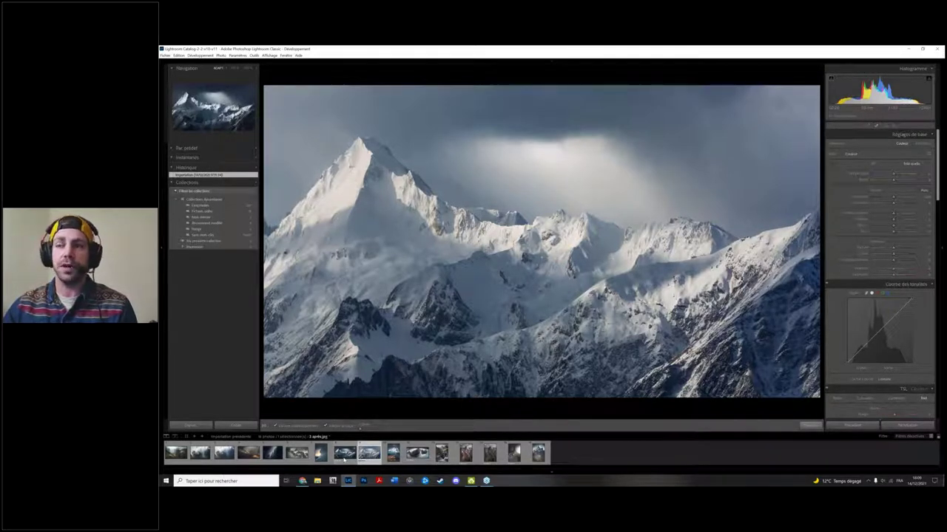
pyautogui.click(369, 452)
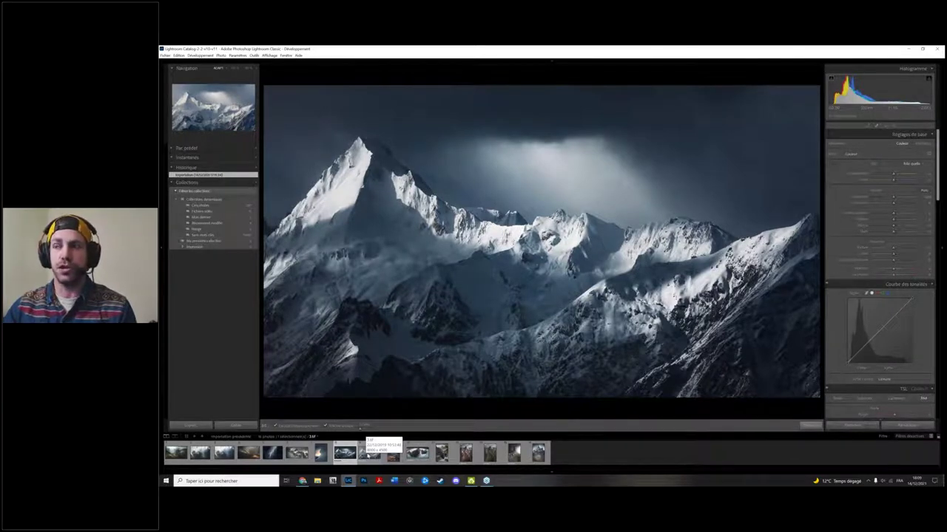
pyautogui.click(368, 452)
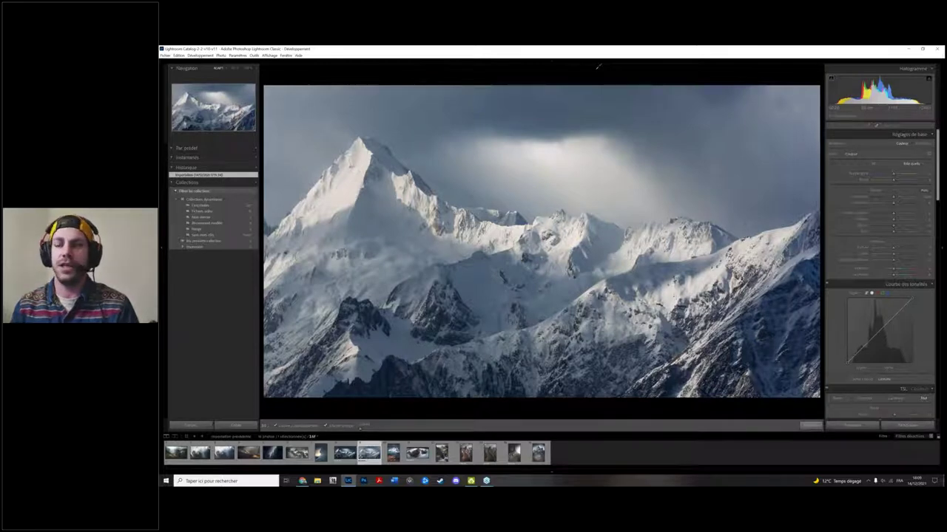
pyautogui.press('Left')
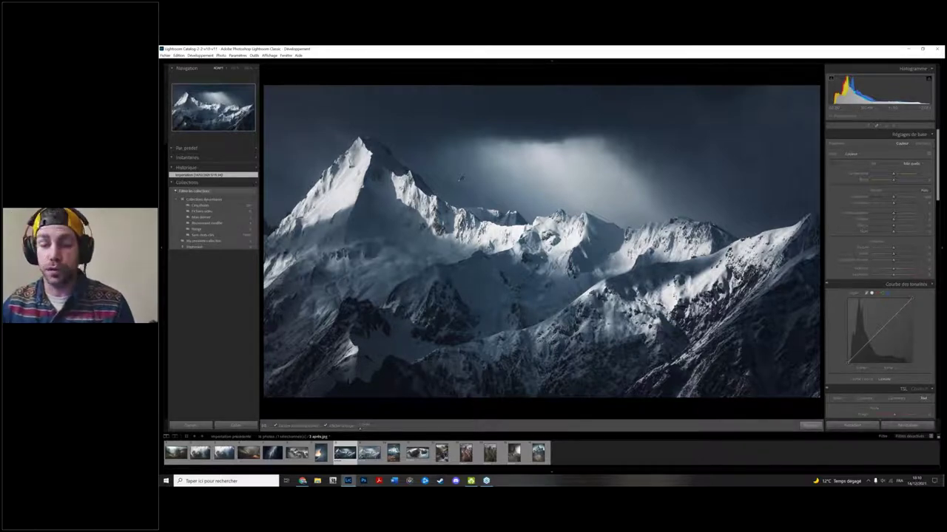
pyautogui.press('w')
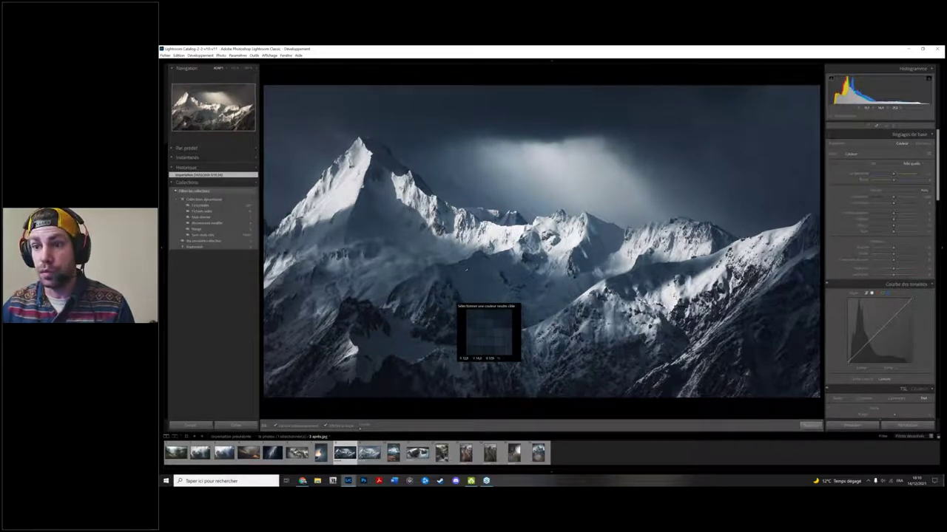
pyautogui.press('Right')
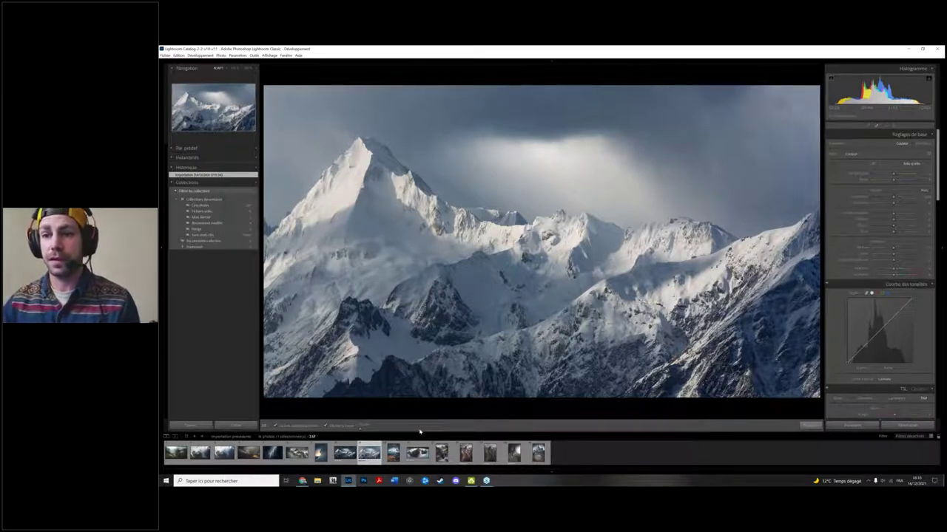
pyautogui.press('w')
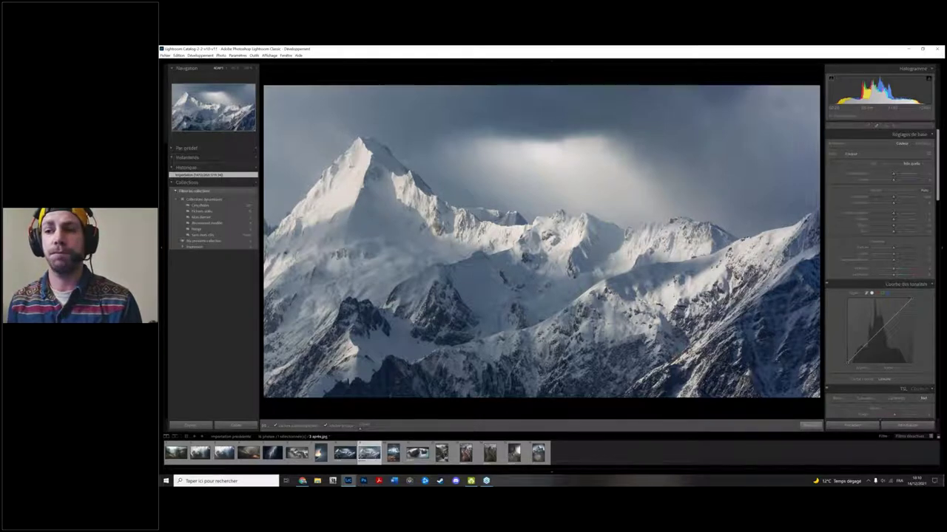
pyautogui.press('Left')
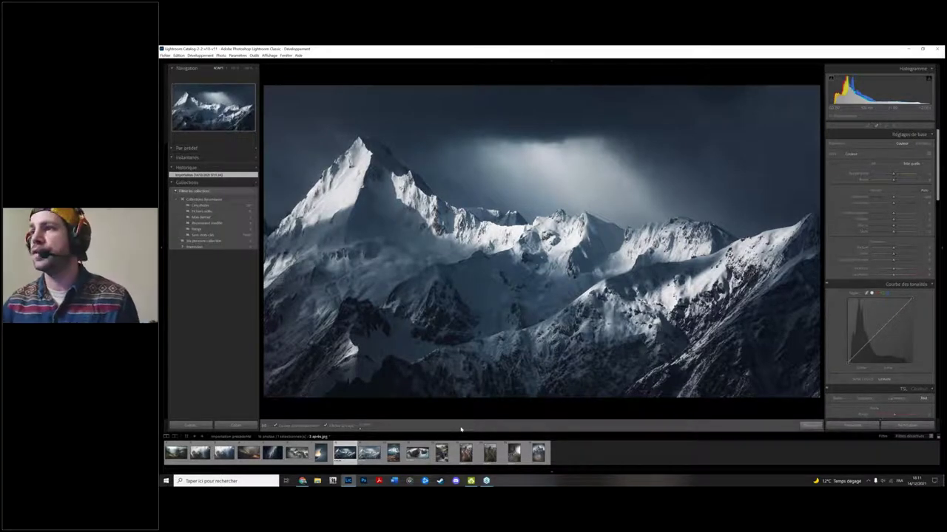
pyautogui.press('w')
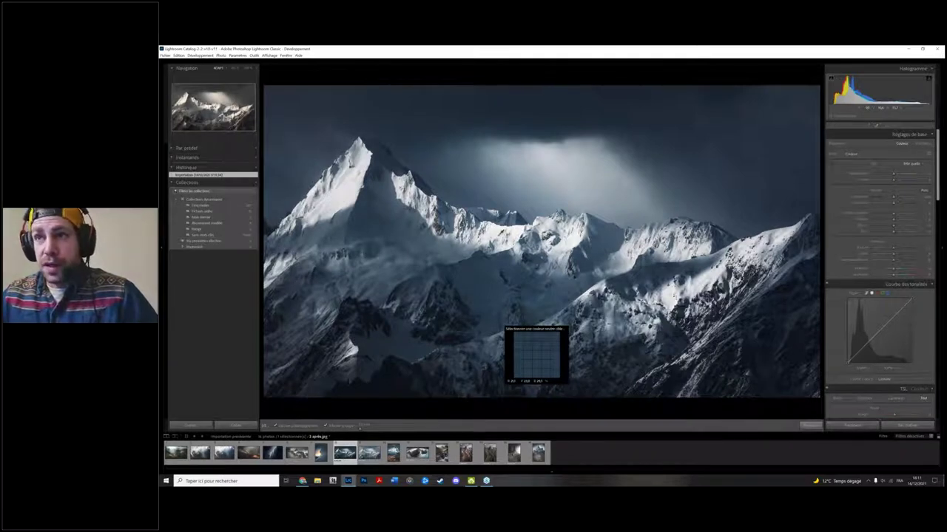
pyautogui.click(536, 358)
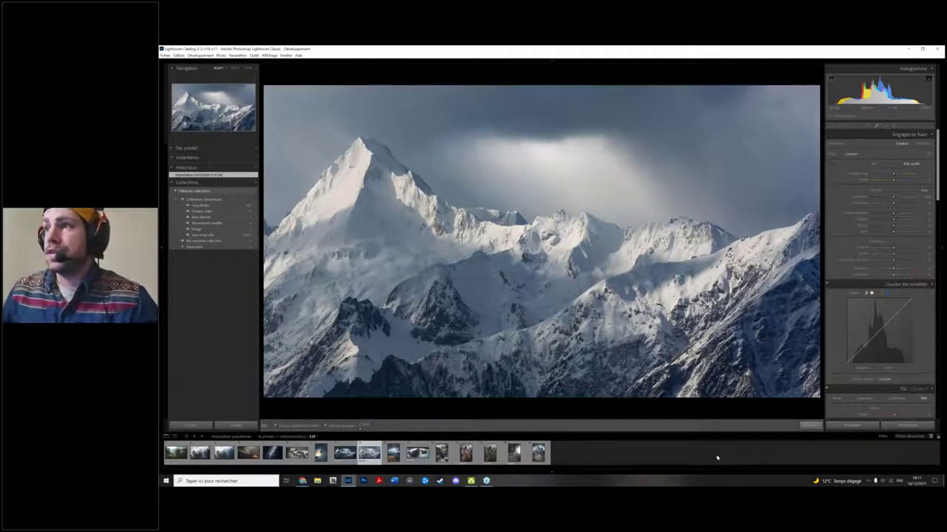
pyautogui.hotkey('ctrl', 'z')
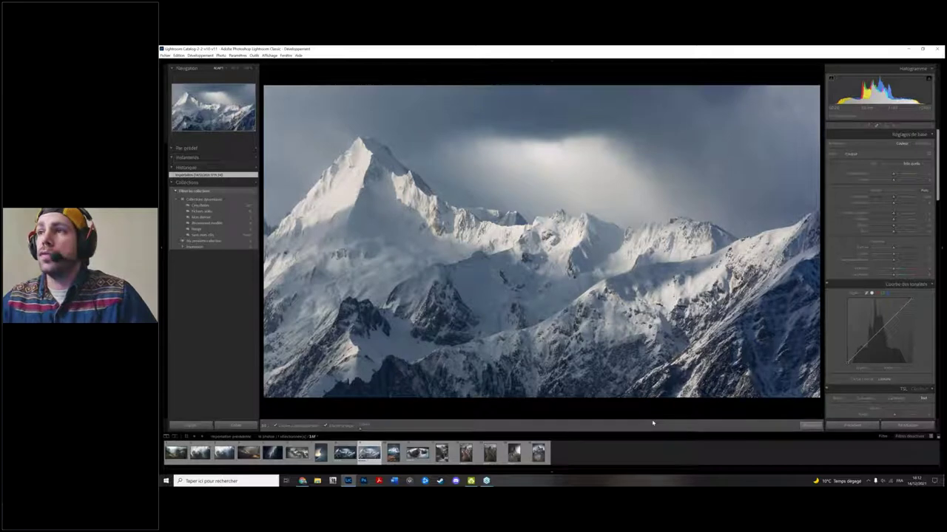
pyautogui.press('w')
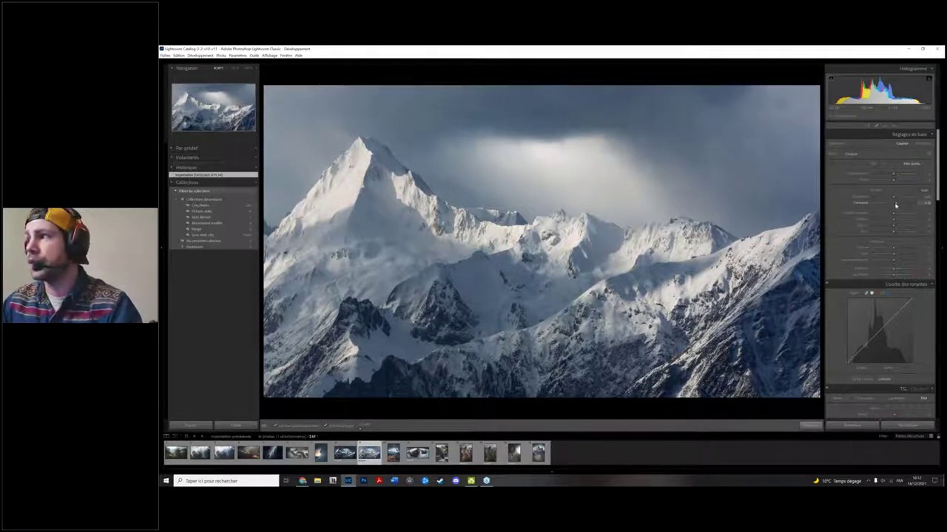
# Step: Increase Contrast, rebalance the tone sliders including Blacks, and preview the White Balance Selector
pyautogui.moveTo(895, 205); pyautogui.dragTo(898, 210)
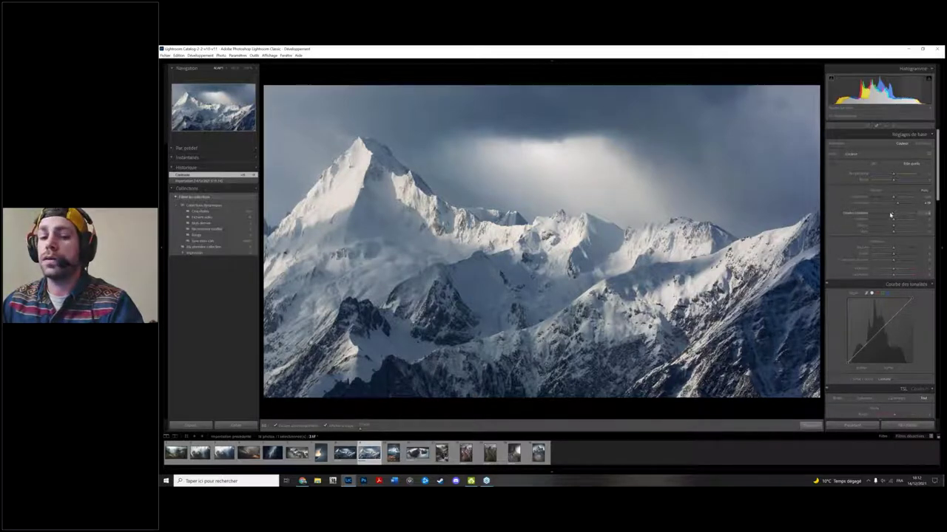
pyautogui.press('w')
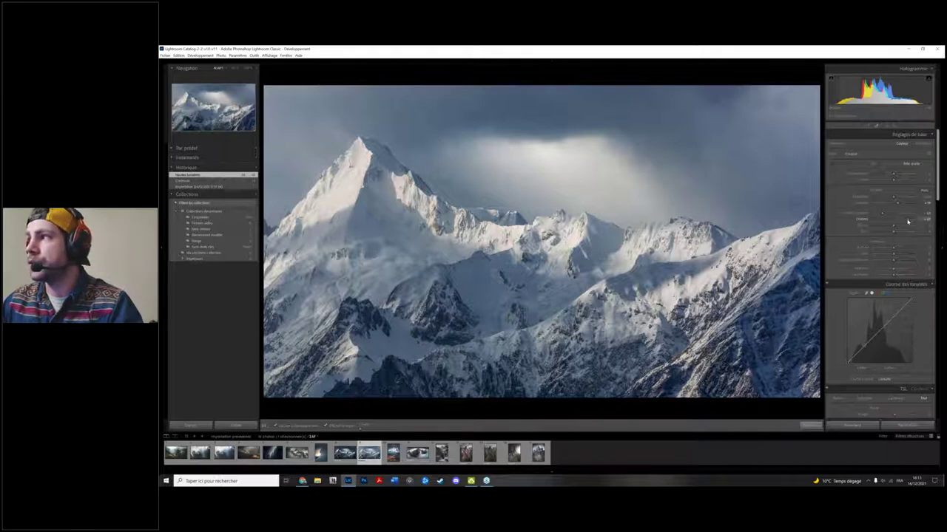
pyautogui.moveTo(909, 221); pyautogui.dragTo(892, 234)
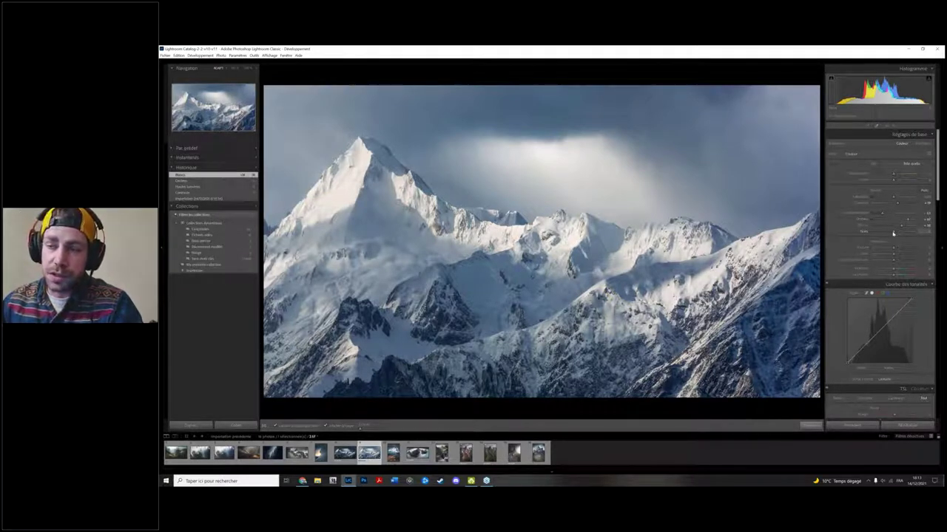
pyautogui.moveTo(892, 233); pyautogui.dragTo(899, 234)
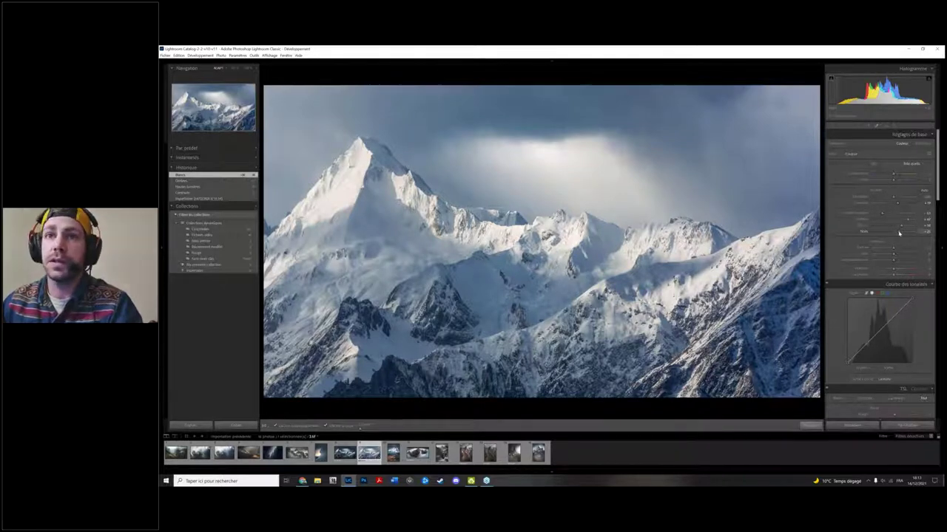
pyautogui.press('w')
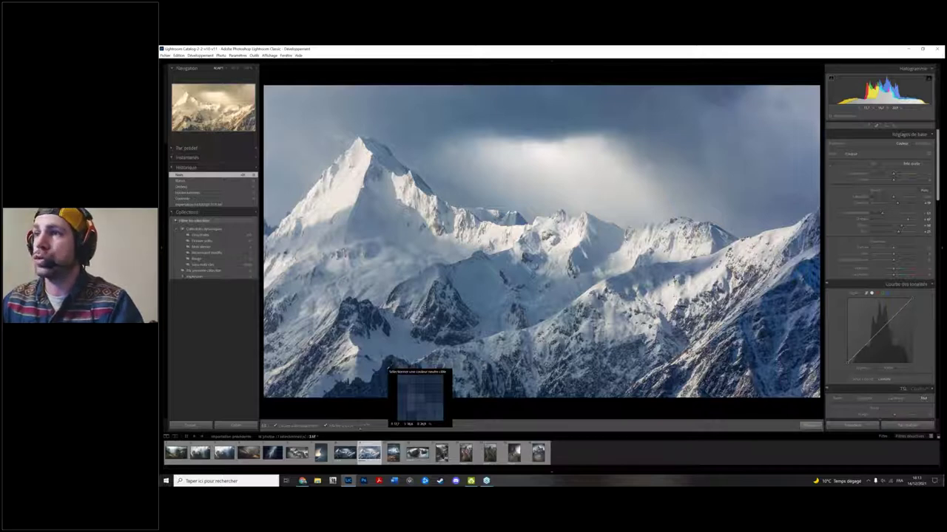
# Step: Drop the WB Selector, zoom to 1:1 on the rocky peak, pan up, then return to Fit
pyautogui.press('Escape')
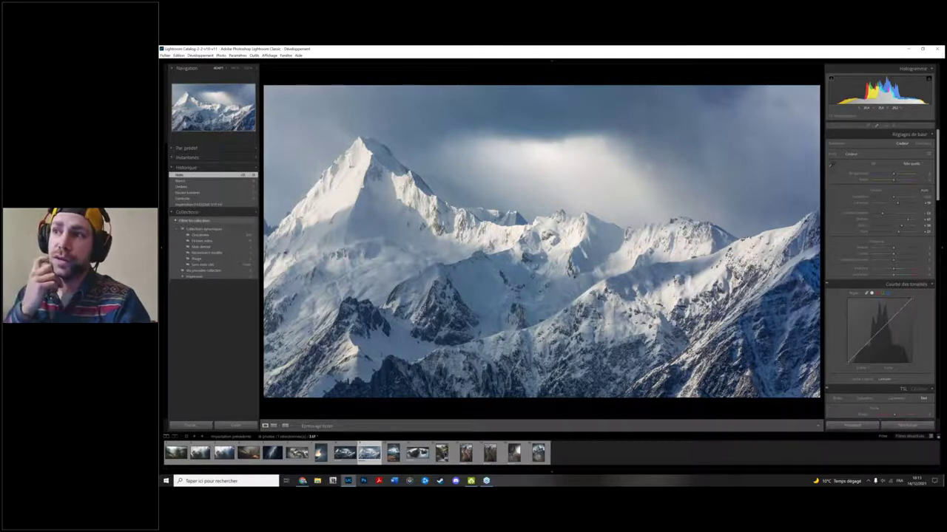
pyautogui.click(637, 235)
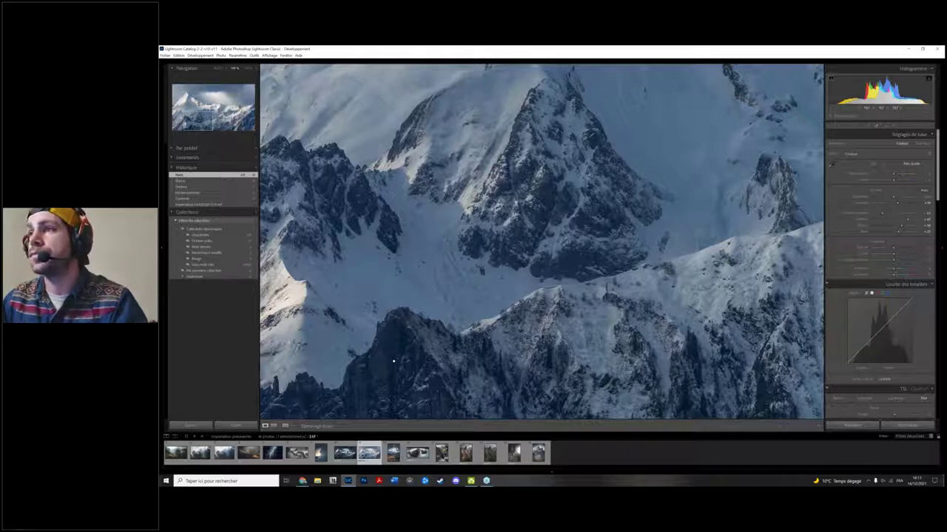
pyautogui.moveTo(393, 361); pyautogui.dragTo(397, 346)
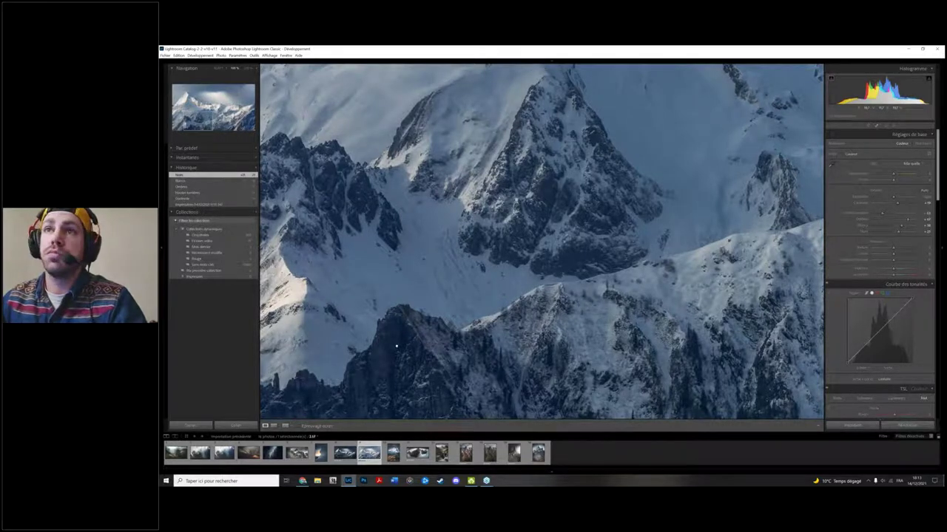
pyautogui.click(395, 345)
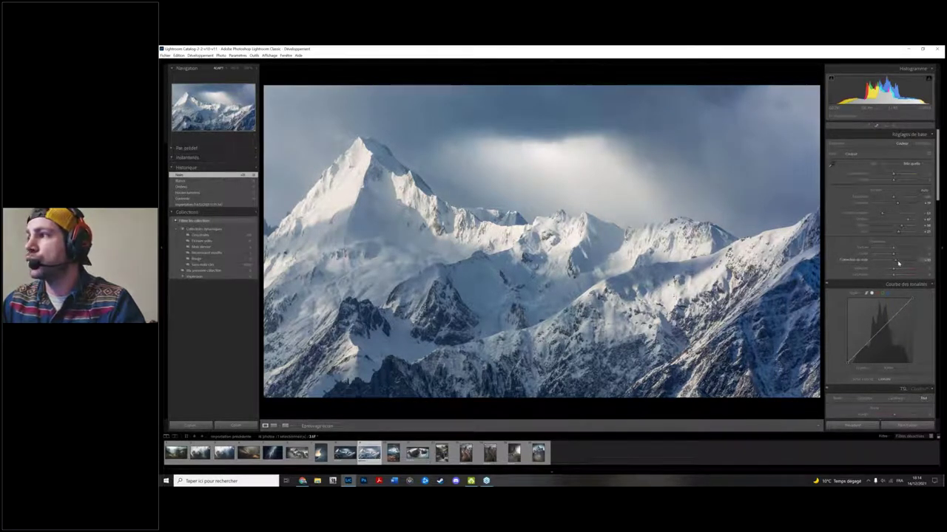
pyautogui.click(898, 263)
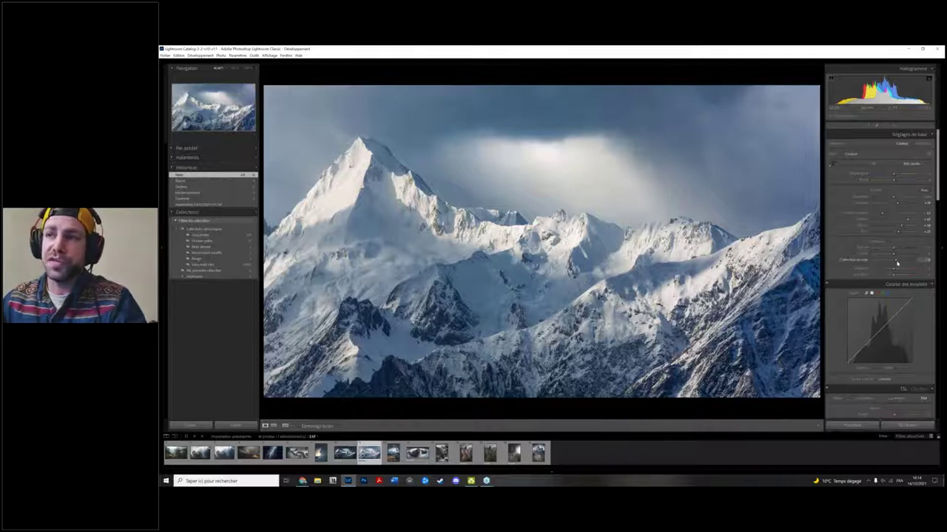
pyautogui.moveTo(897, 262); pyautogui.dragTo(904, 261)
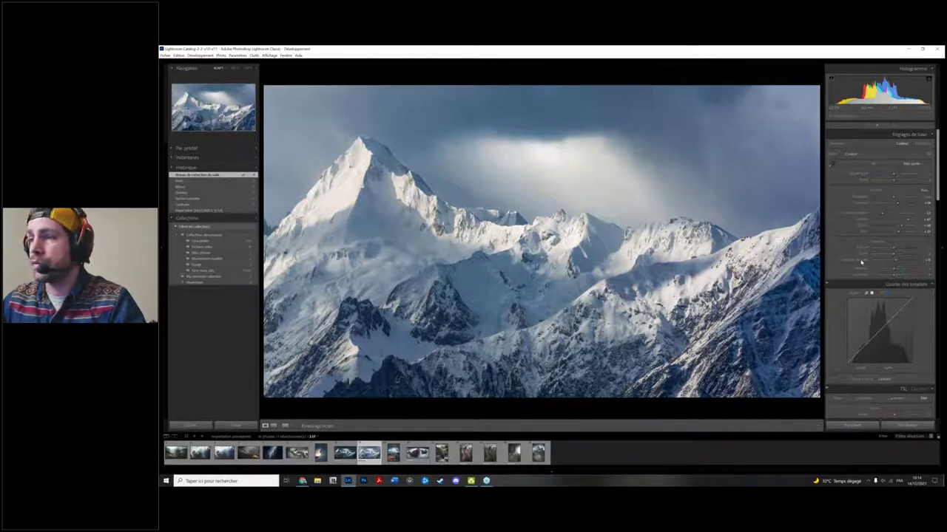
pyautogui.doubleClick(861, 261)
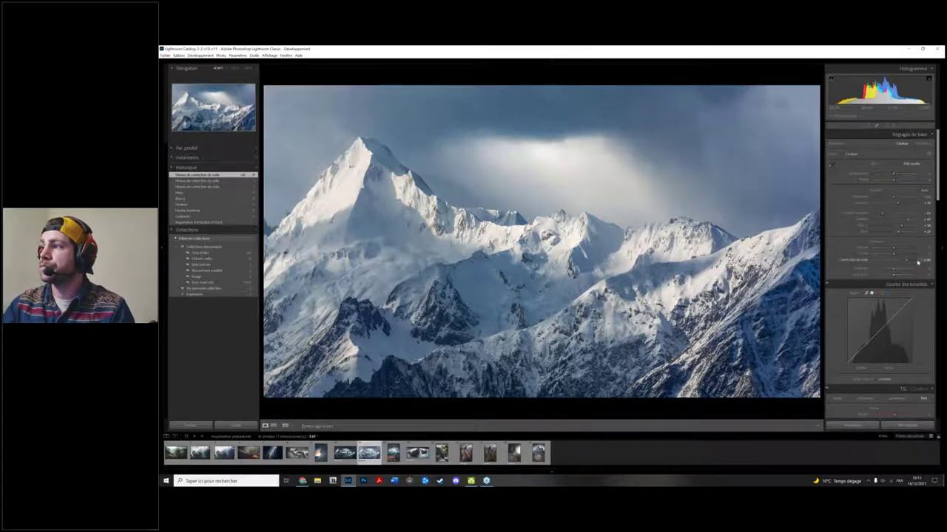
pyautogui.moveTo(917, 261); pyautogui.dragTo(922, 261)
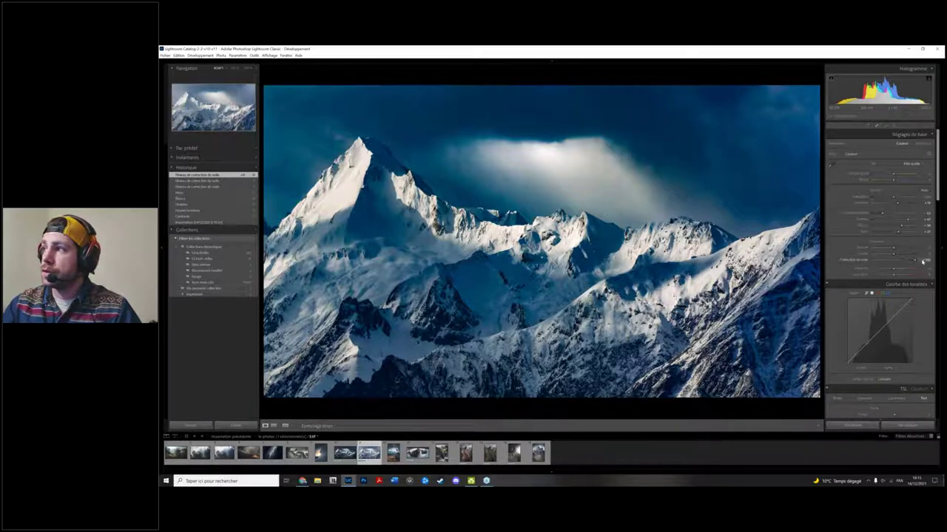
pyautogui.doubleClick(922, 260)
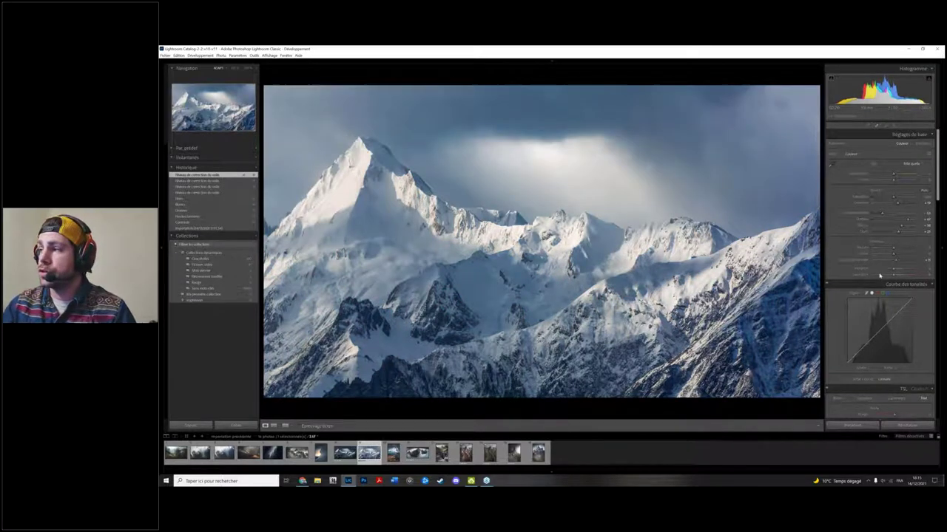
pyautogui.scroll(-2, 867, 220)
# Step: In the Tone Curve region sliders, raise Darks and then lower Shadows
pyautogui.click(876, 220)
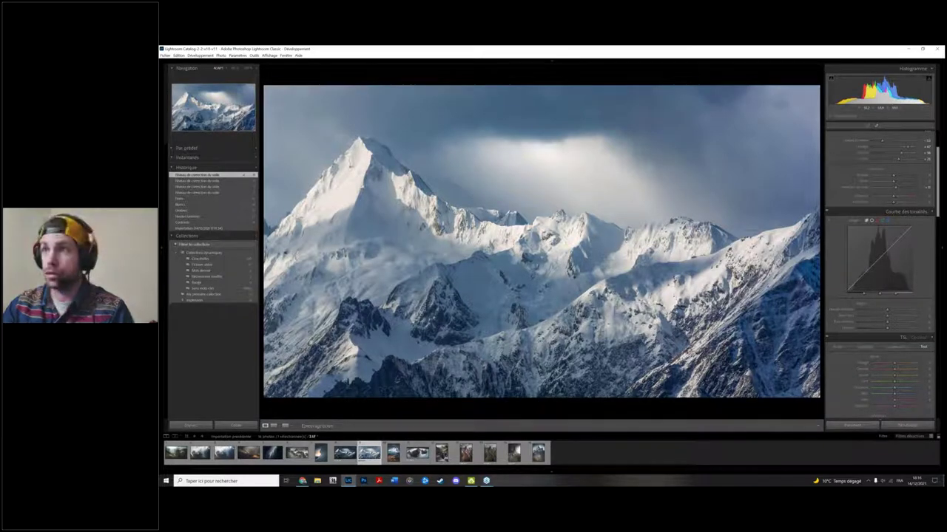
pyautogui.click(871, 223)
pyautogui.click(871, 223)
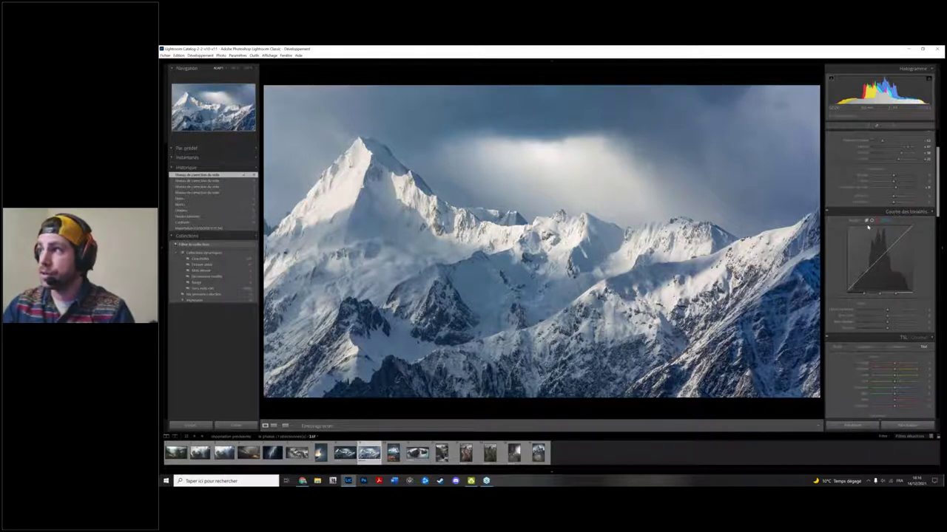
pyautogui.moveTo(861, 280); pyautogui.dragTo(862, 271)
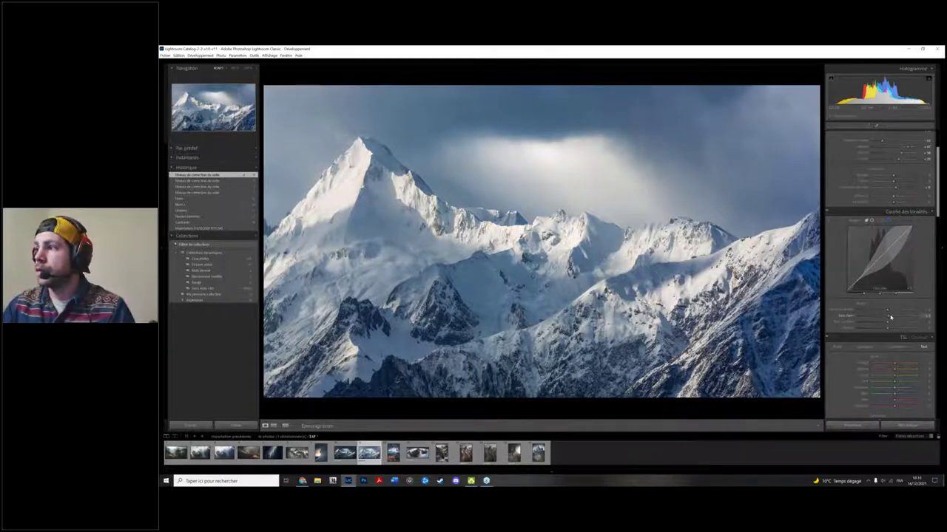
pyautogui.moveTo(889, 317); pyautogui.dragTo(884, 324)
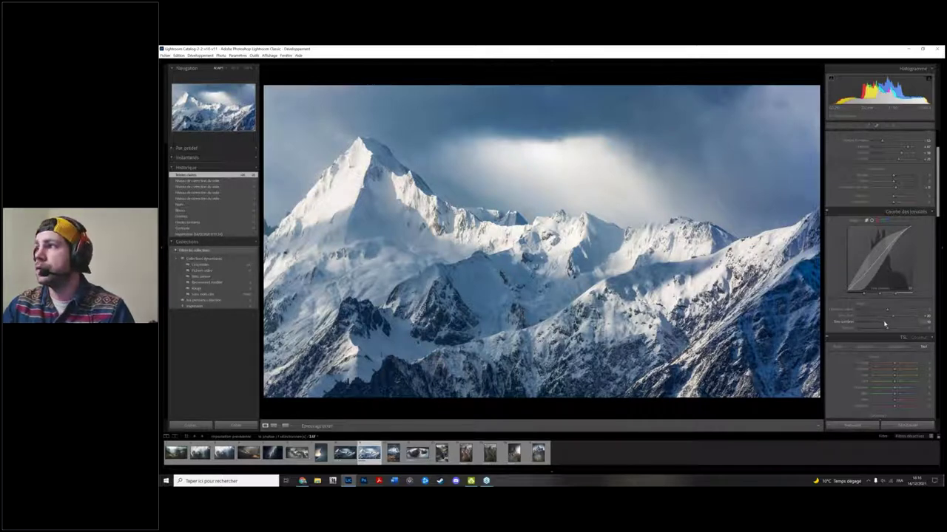
pyautogui.moveTo(885, 324); pyautogui.dragTo(884, 328)
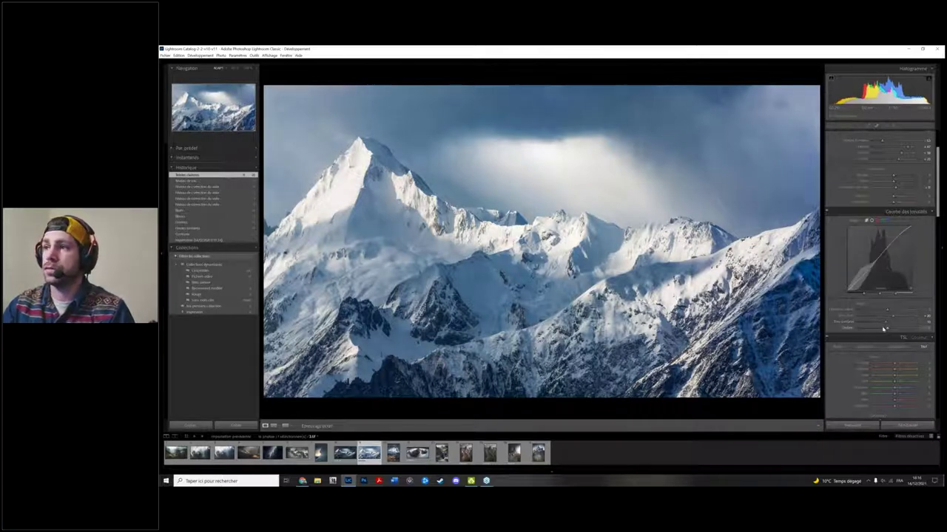
# Step: Nudge a Basic tone slider, then move the lower-left Point Curve shadow point slightly up and right
pyautogui.scroll(3, 883, 328)
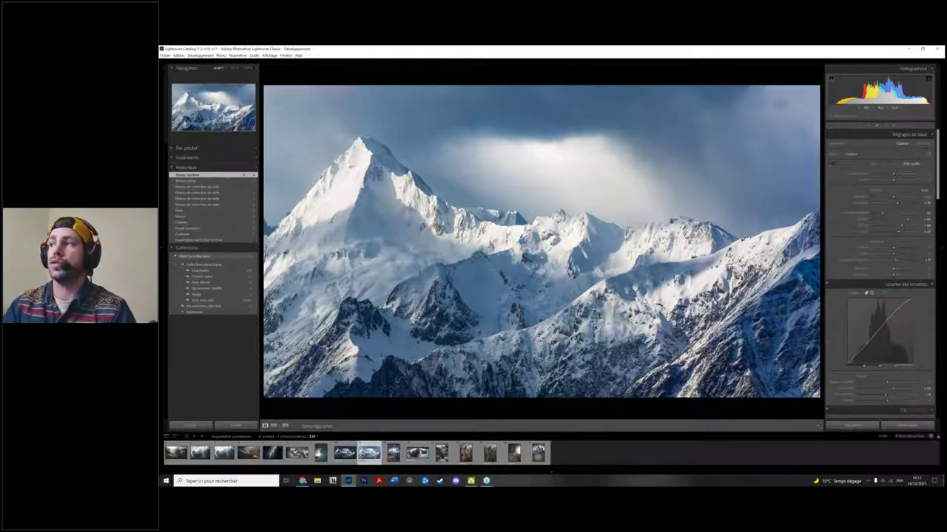
pyautogui.moveTo(888, 259); pyautogui.dragTo(892, 260)
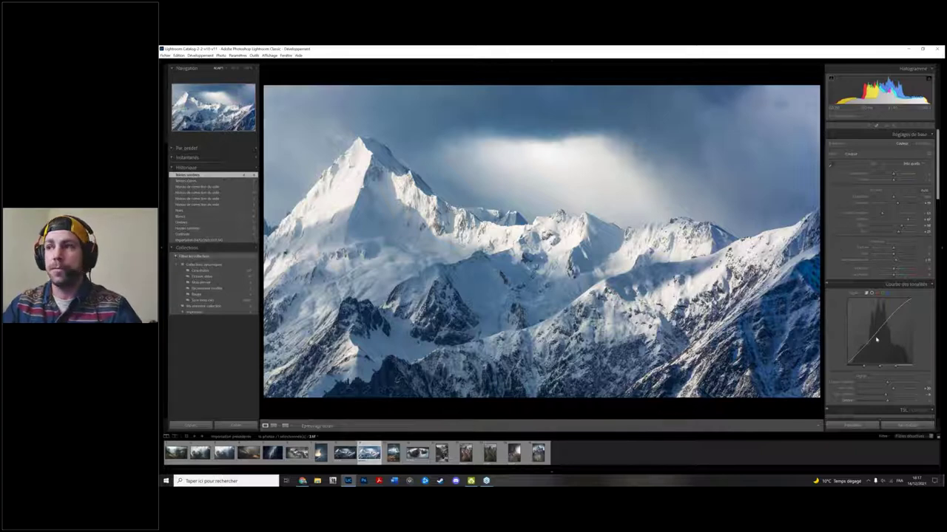
pyautogui.click(871, 295)
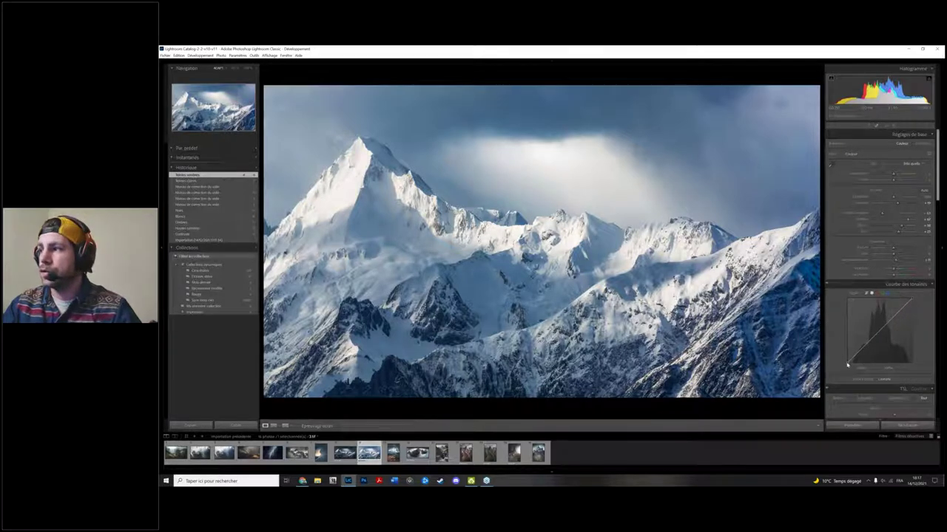
pyautogui.moveTo(848, 363)
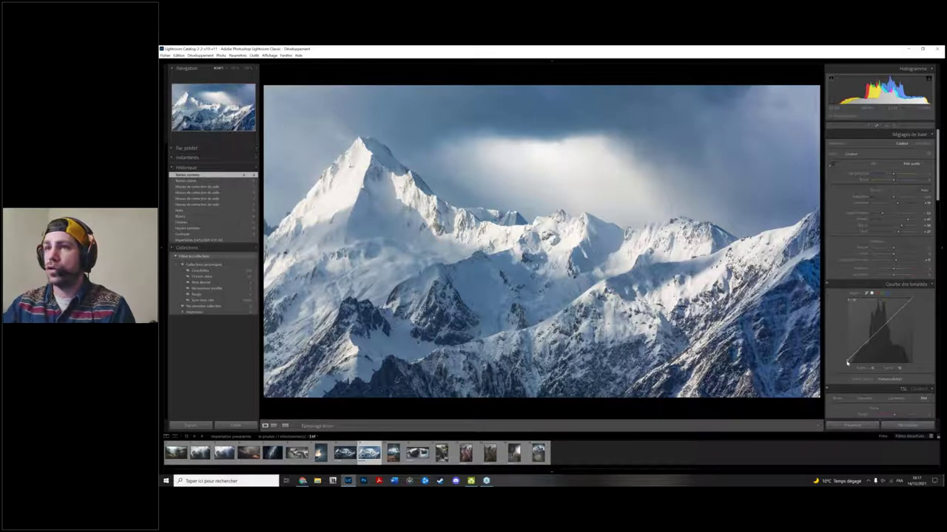
pyautogui.moveTo(847, 363); pyautogui.dragTo(858, 354)
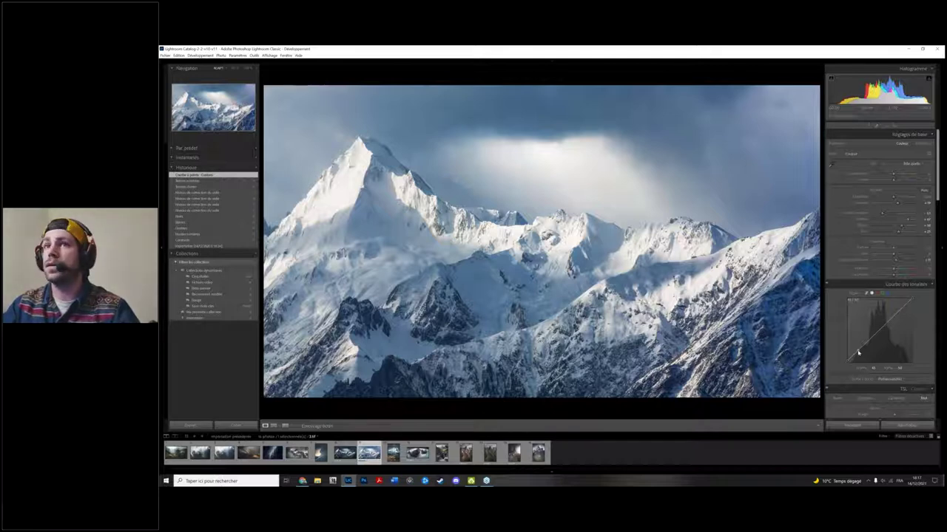
pyautogui.moveTo(858, 354); pyautogui.dragTo(862, 344)
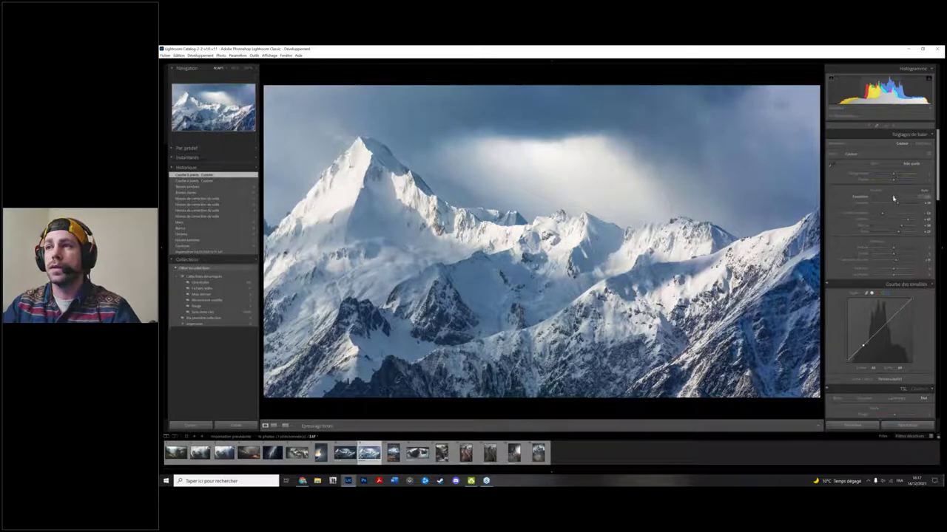
# Step: Drag the Exposure slider well to the left, darkening the mountains and stormy sky
pyautogui.moveTo(893, 198); pyautogui.dragTo(891, 201)
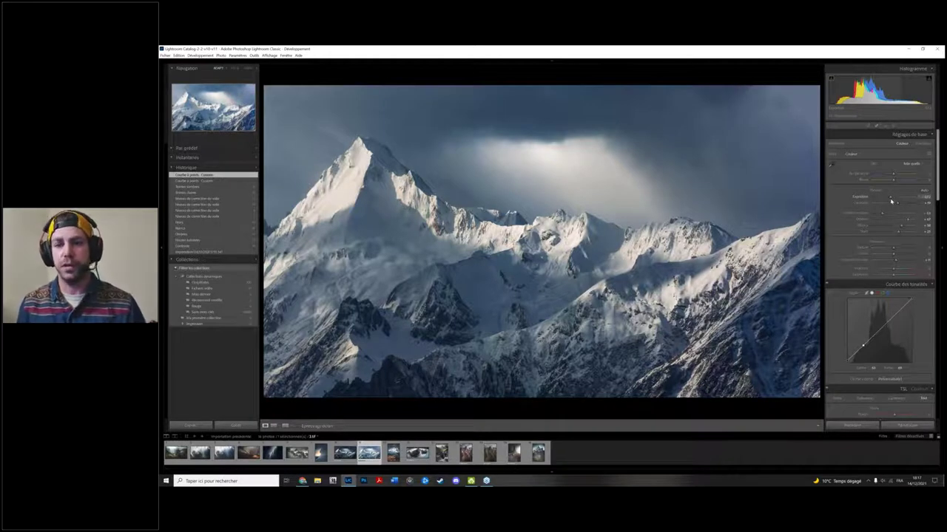
pyautogui.moveTo(890, 200); pyautogui.dragTo(891, 201)
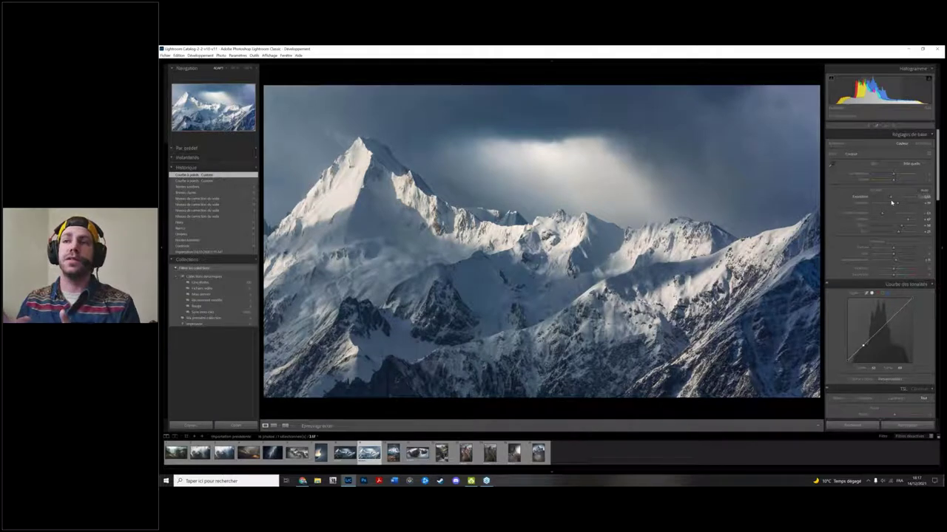
pyautogui.moveTo(891, 202); pyautogui.dragTo(848, 191)
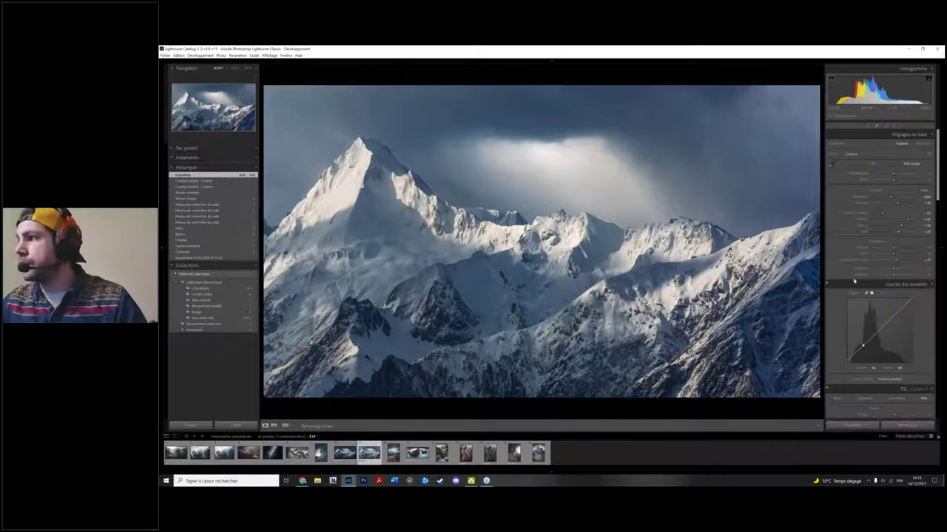
pyautogui.scroll(-2, 854, 281)
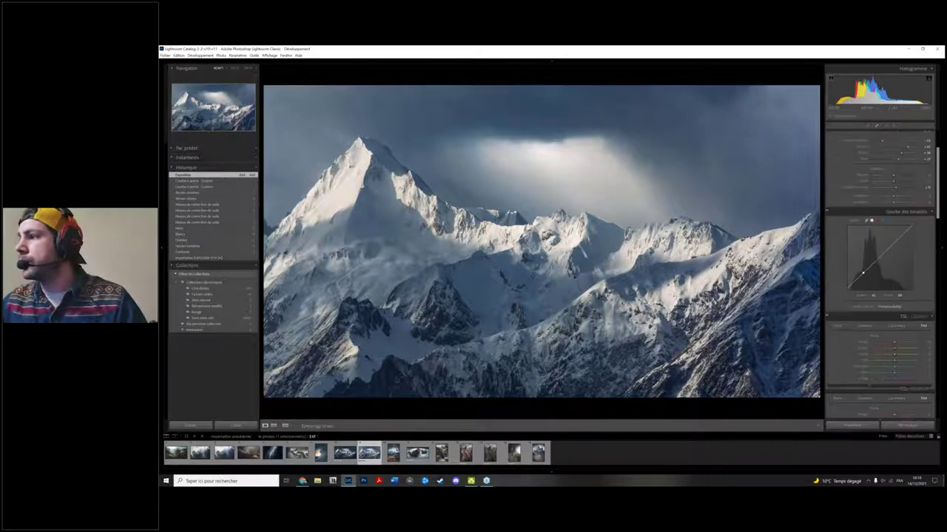
pyautogui.scroll(-5, 852, 288)
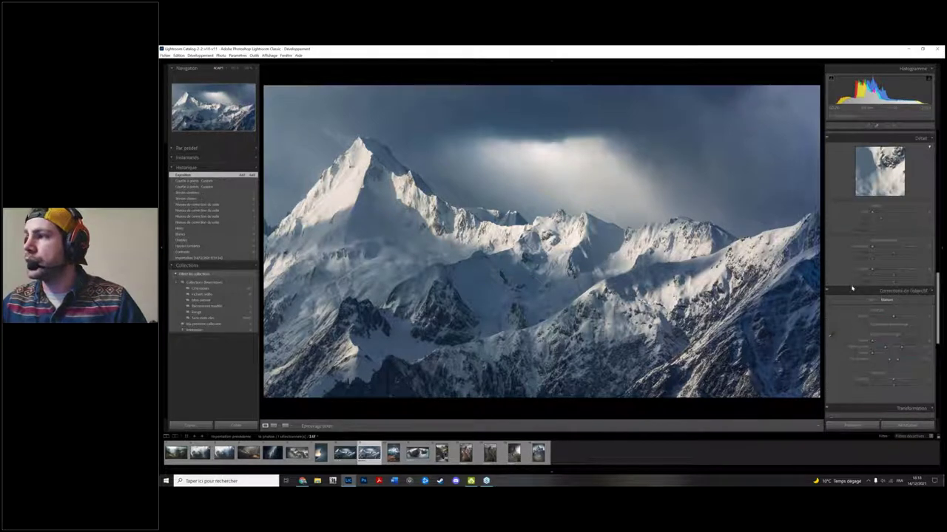
pyautogui.scroll(-5, 852, 288)
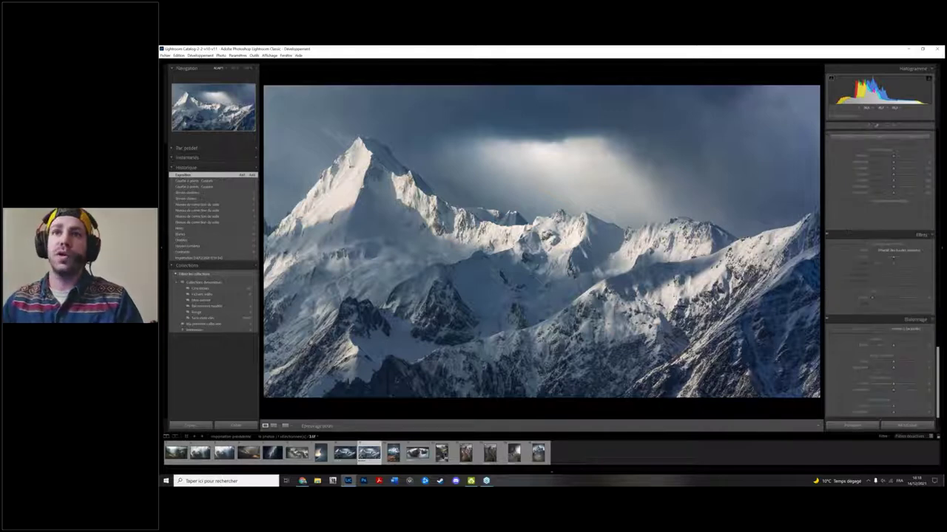
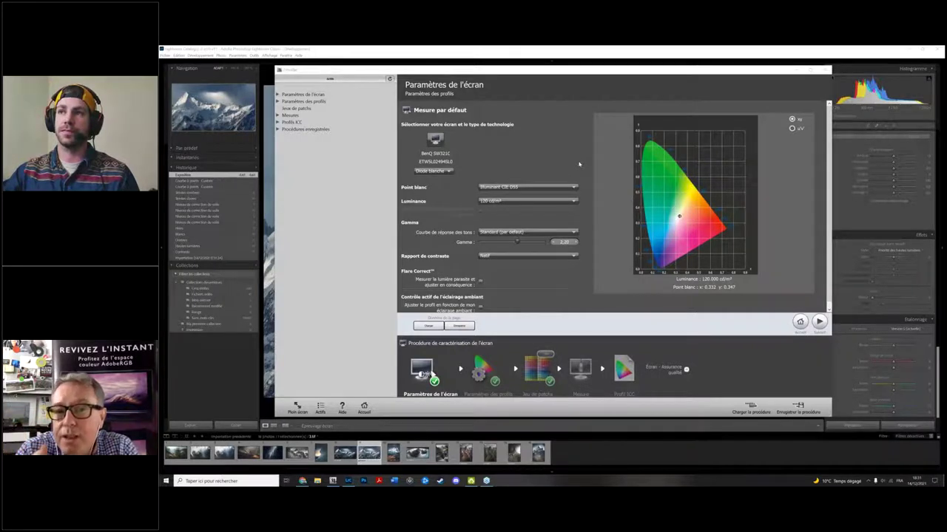
# Step: Review the Point blanc illuminant and Luminance cd/m² options, keeping D65 and 120 cd/m² unchanged
pyautogui.click(517, 201)
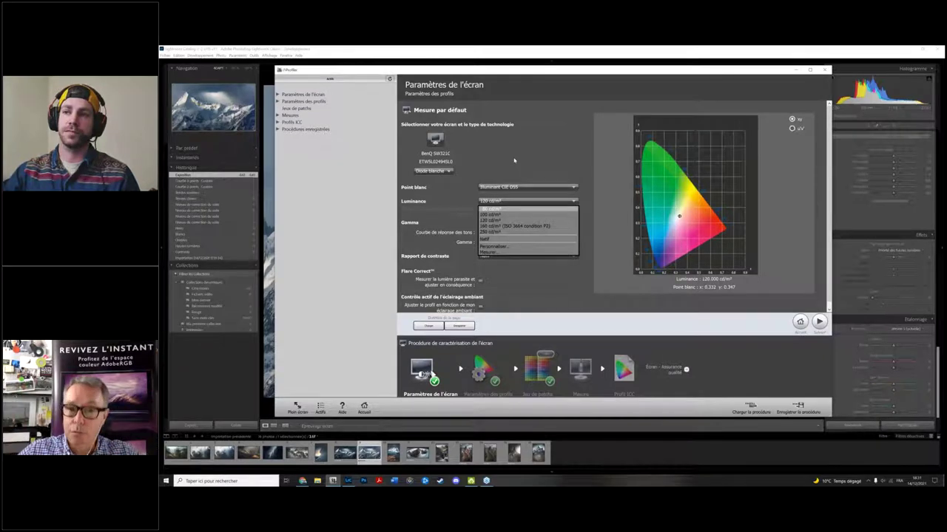
pyautogui.click(510, 188)
pyautogui.click(510, 187)
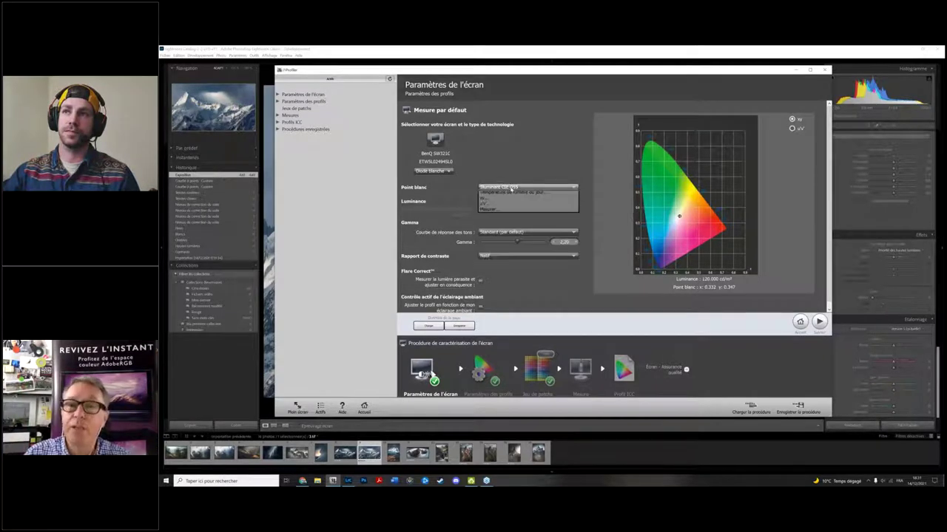
pyautogui.click(538, 139)
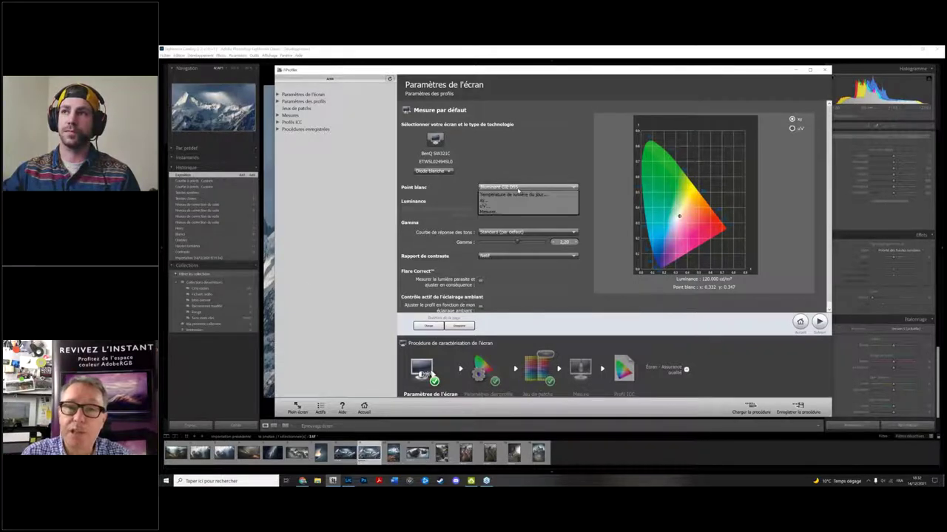
pyautogui.click(517, 190)
pyautogui.click(516, 201)
pyautogui.click(516, 202)
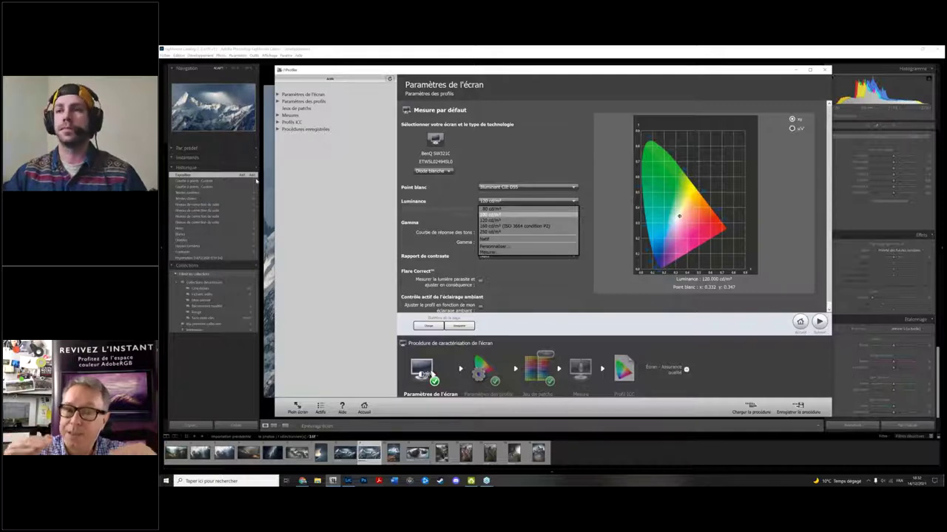
# Step: Keep luminance at 120 cd/m² and leave i1Profiler for the mountain photo in Lightroom
pyautogui.press('Escape')
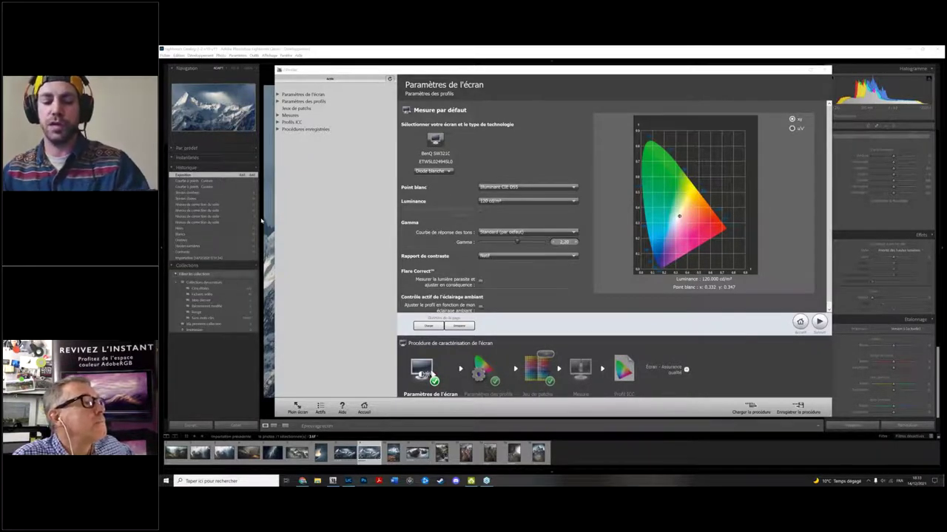
pyautogui.hotkey('alt', 'Tab')
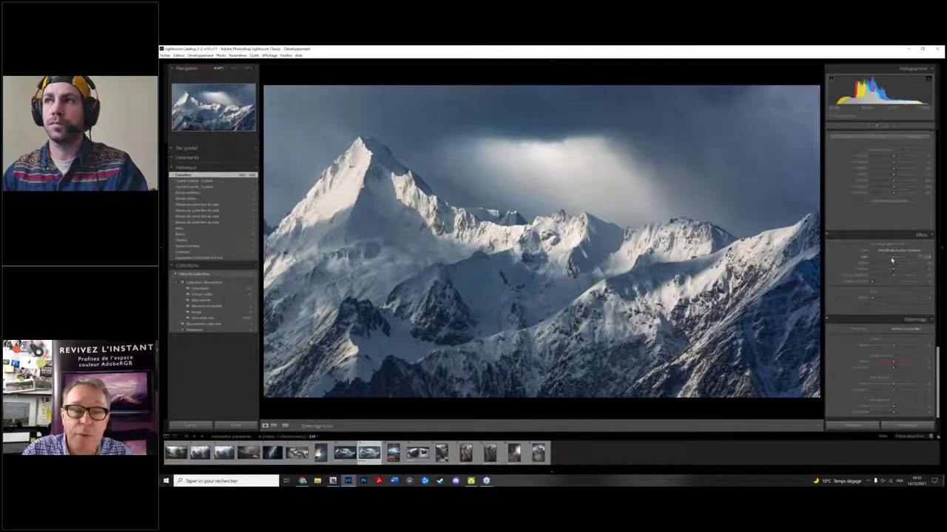
# Step: Lower the Post-Crop Vignetting Amount to darken the corners, then adjust the vignette's Highlights
pyautogui.moveTo(891, 260); pyautogui.dragTo(874, 283)
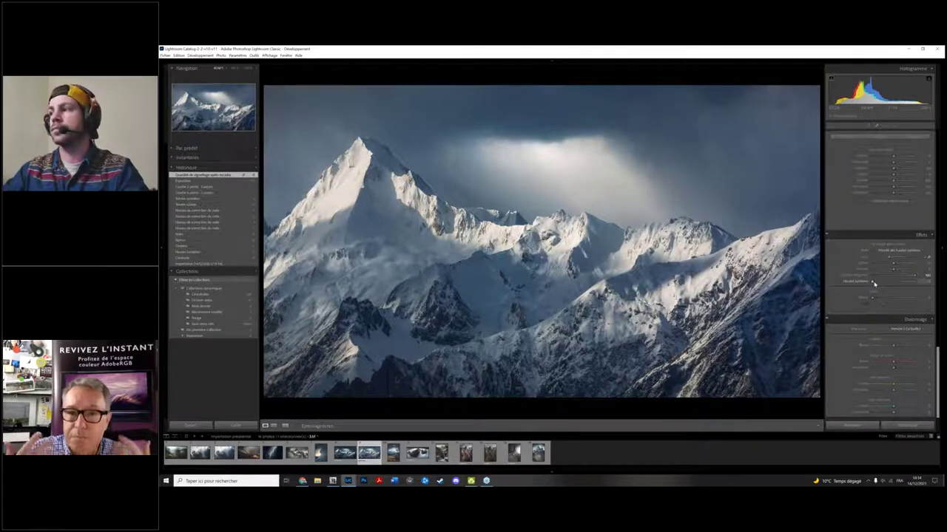
pyautogui.click(874, 284)
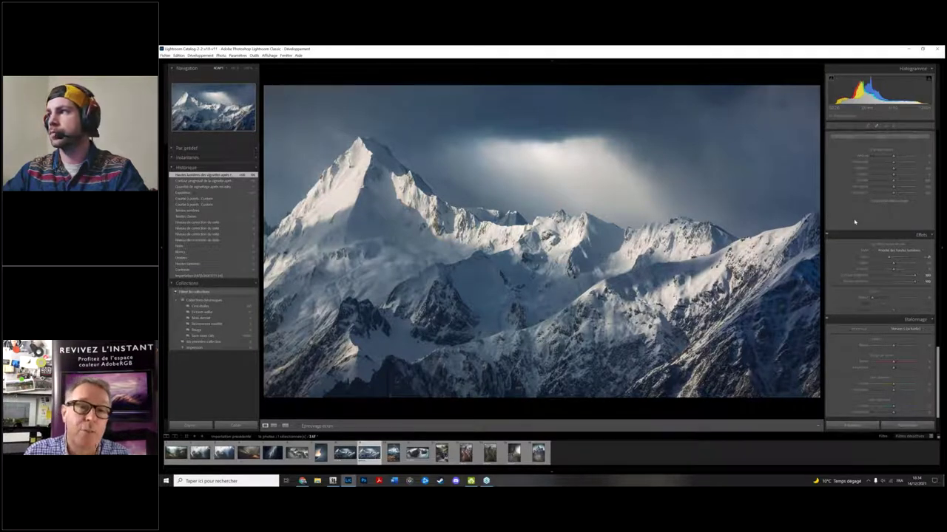
pyautogui.scroll(2, 854, 222)
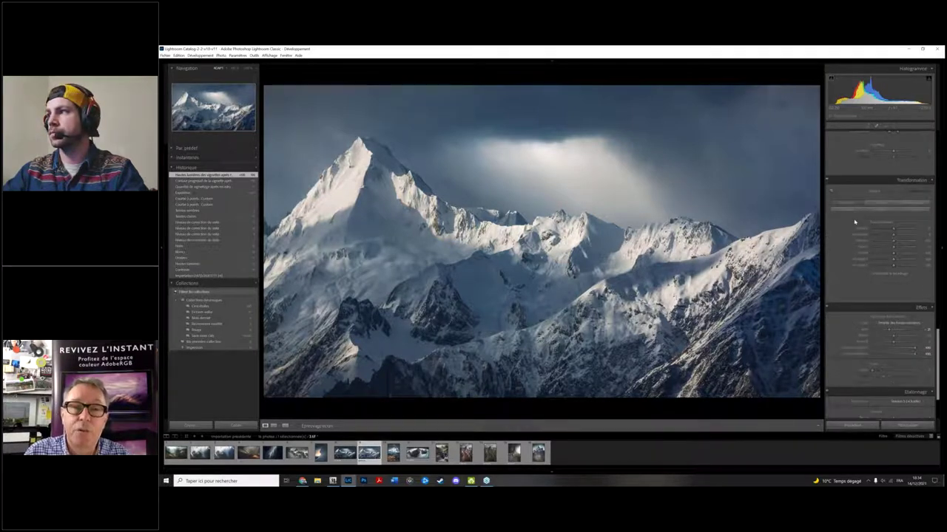
pyautogui.scroll(5, 854, 222)
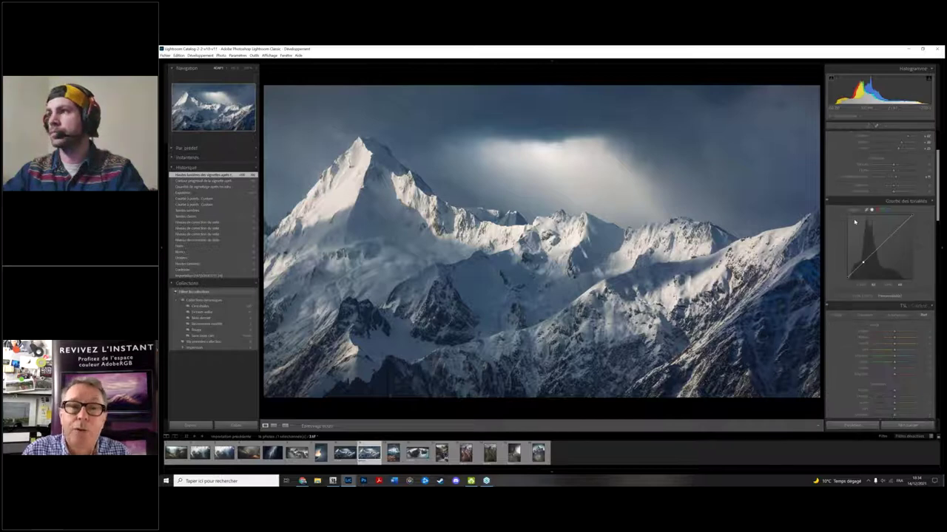
pyautogui.scroll(2, 854, 222)
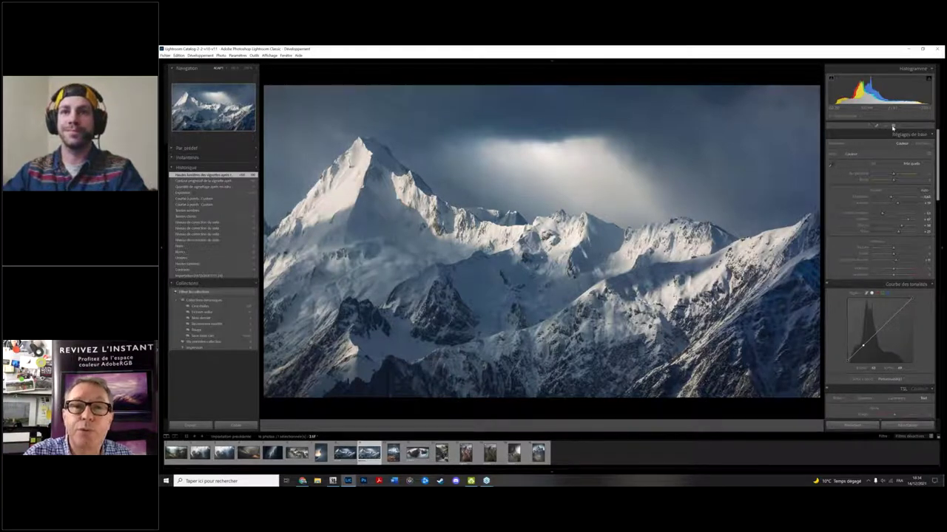
pyautogui.click(891, 128)
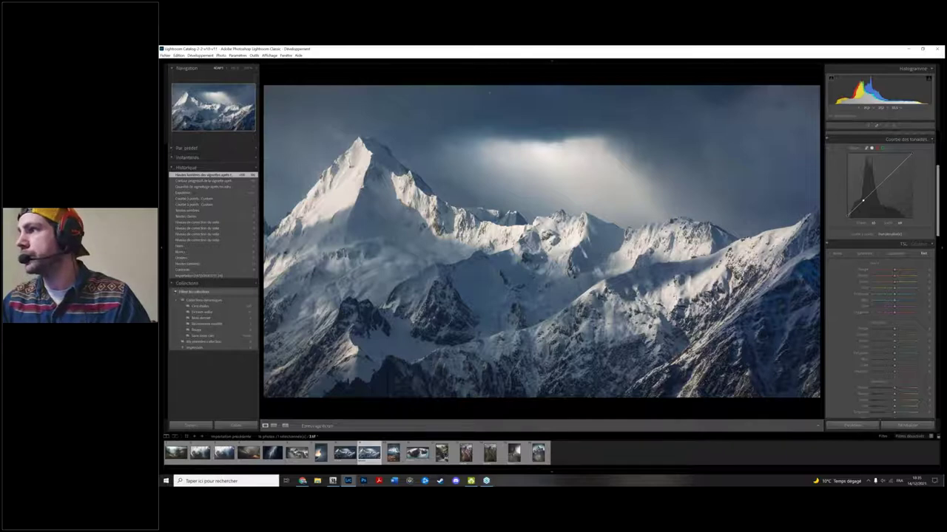
pyautogui.scroll(-10, 862, 260)
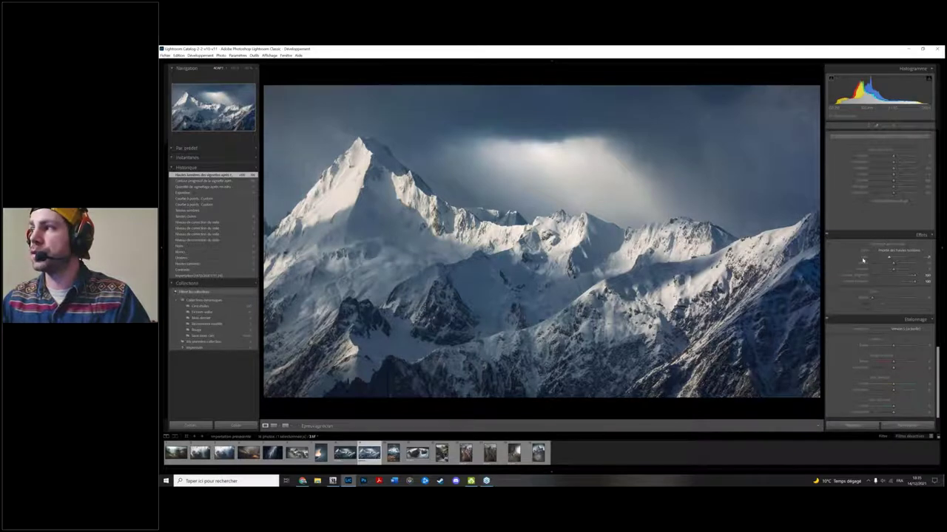
# Step: Readjust the Post-Crop Vignetting Amount slider to refine the vignette strength
pyautogui.click(862, 259)
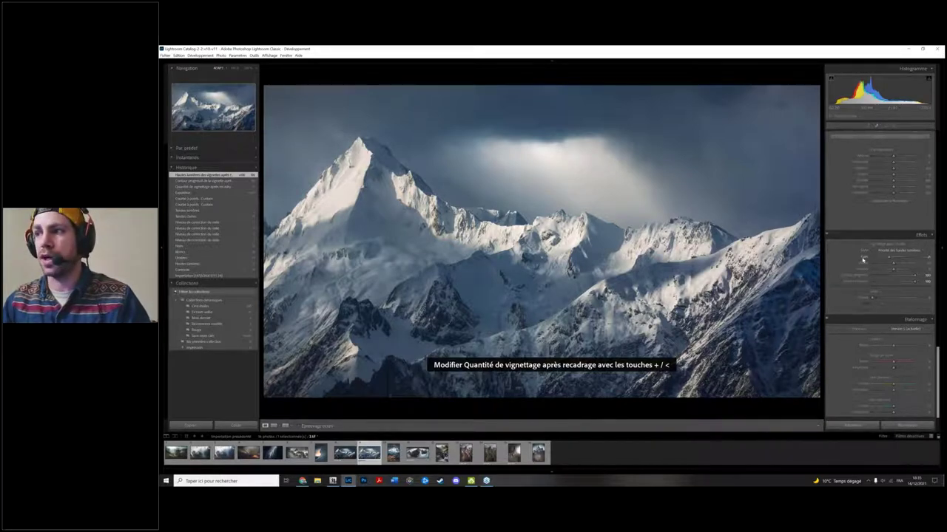
pyautogui.moveTo(862, 259); pyautogui.dragTo(891, 262)
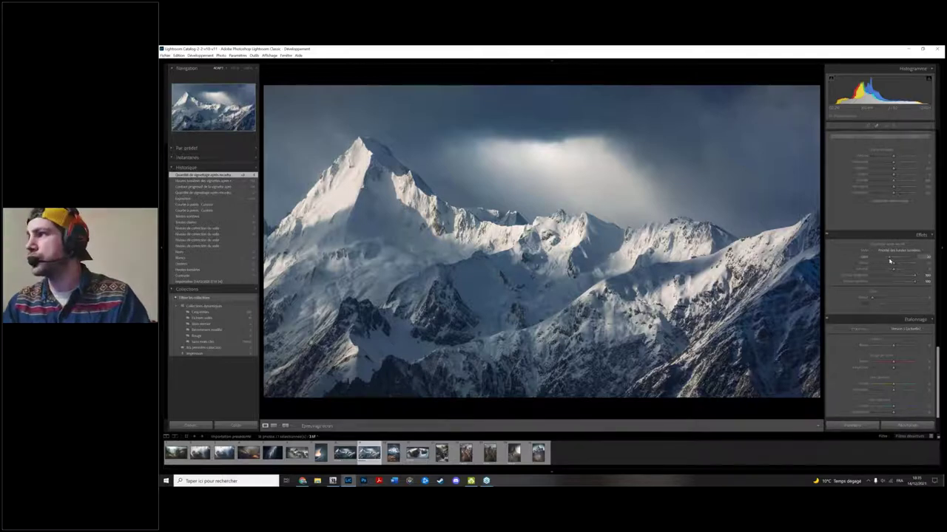
pyautogui.click(890, 261)
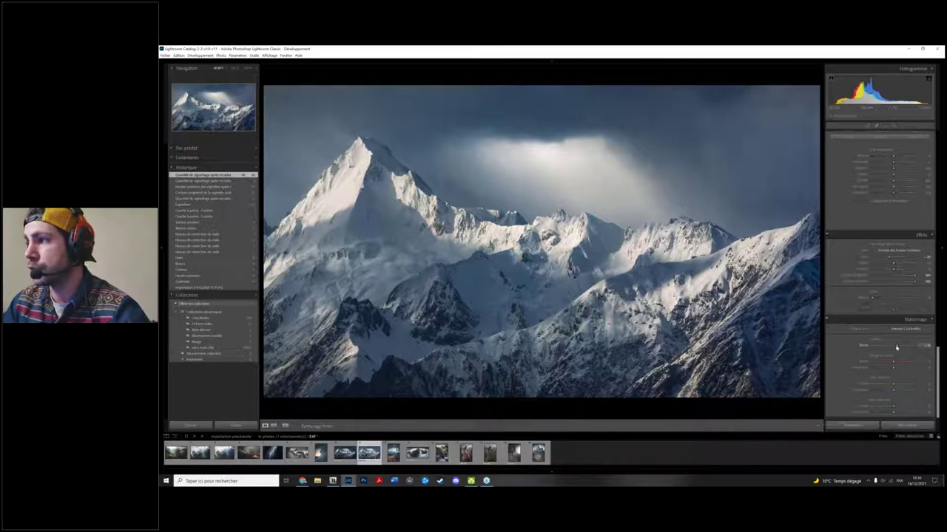
# Step: Enter the remaining Color Grading hue and tint values, shifting the mountain photo bluer
pyautogui.moveTo(897, 348); pyautogui.dragTo(898, 348)
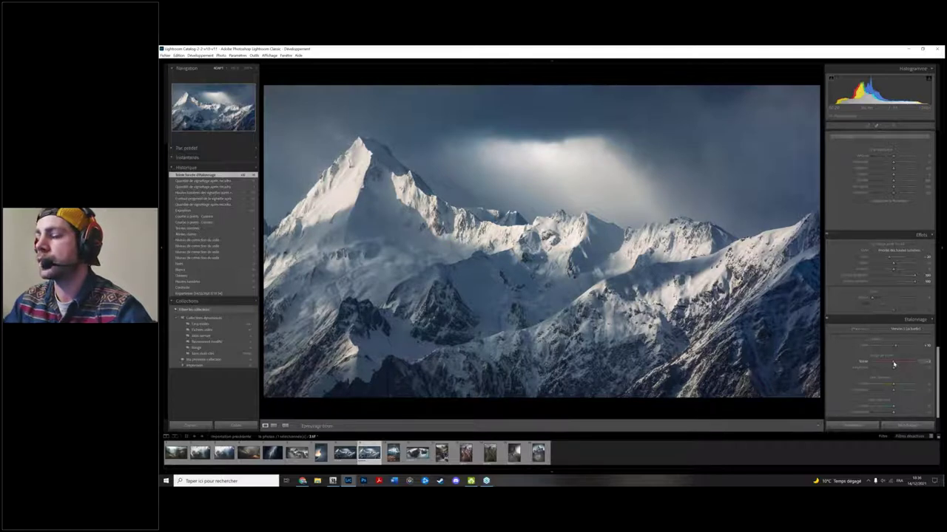
pyautogui.click(894, 364)
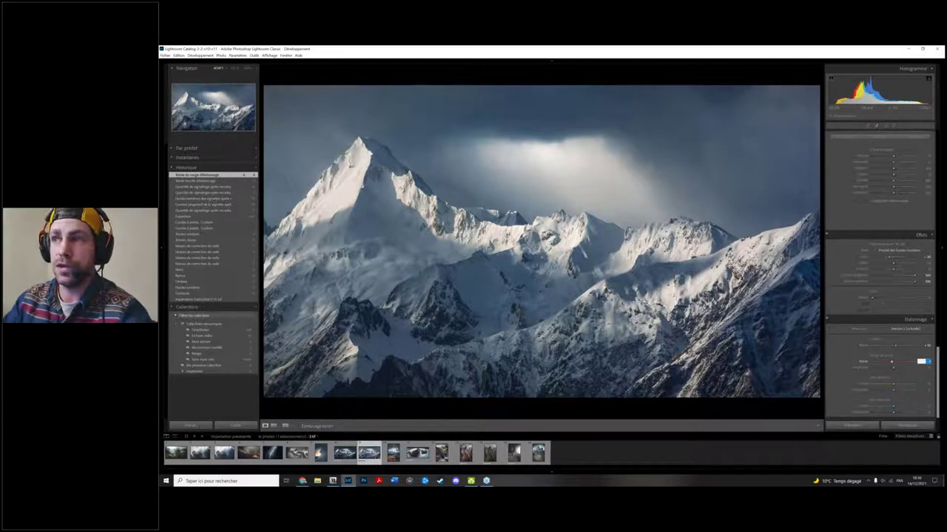
pyautogui.press('Tab')
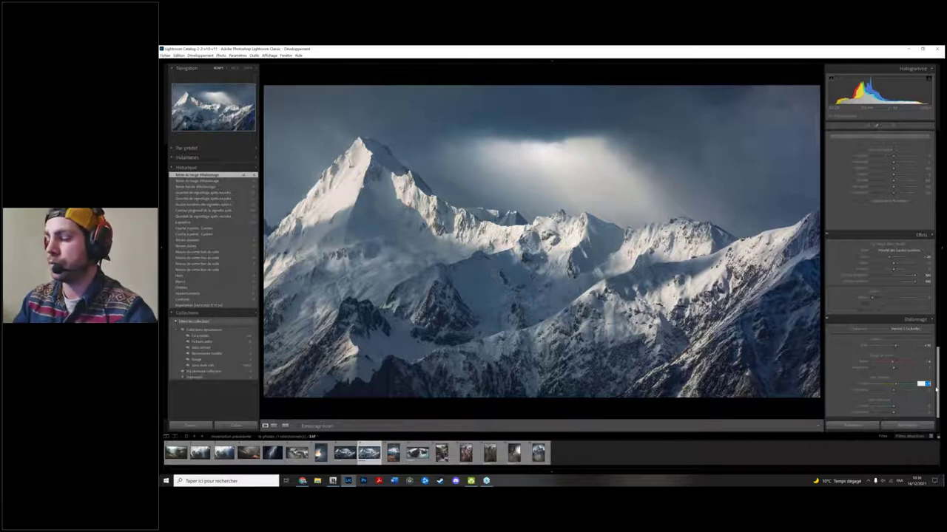
pyautogui.press('Return')
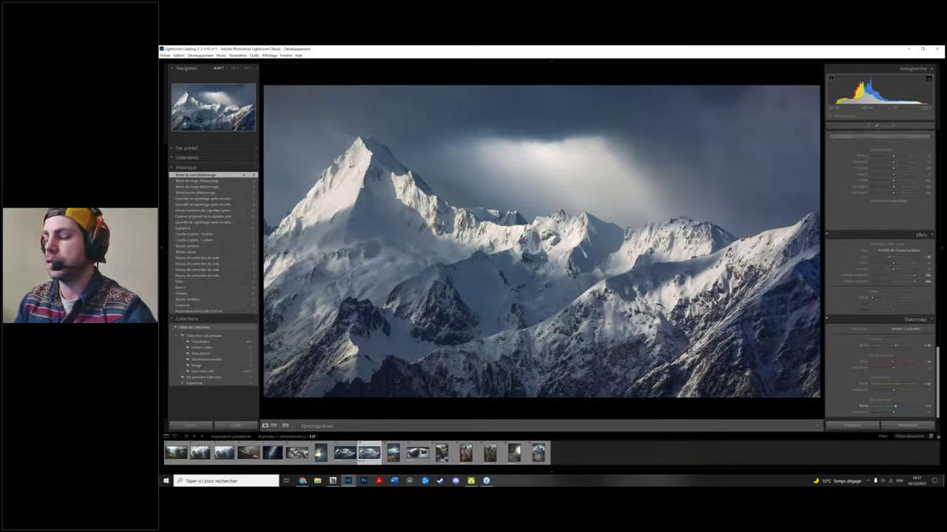
pyautogui.moveTo(922, 406); pyautogui.dragTo(942, 405)
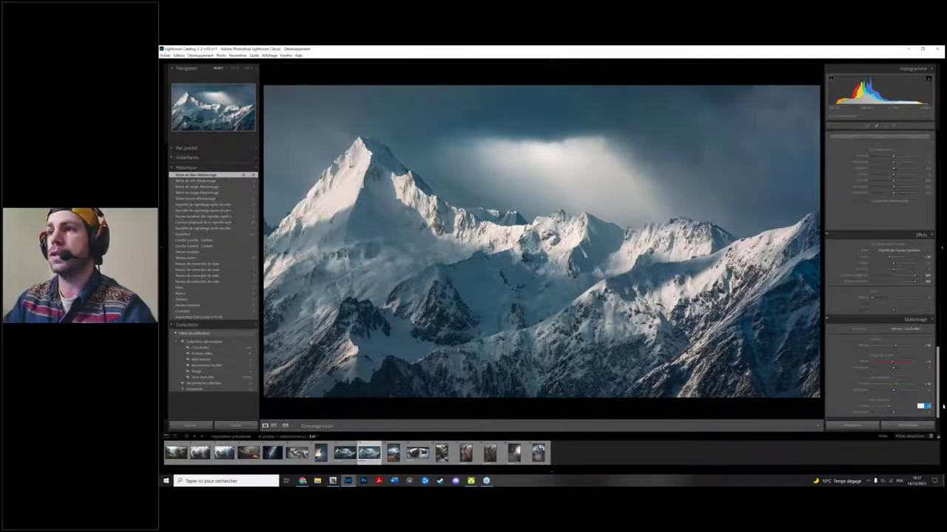
pyautogui.press('Tab')
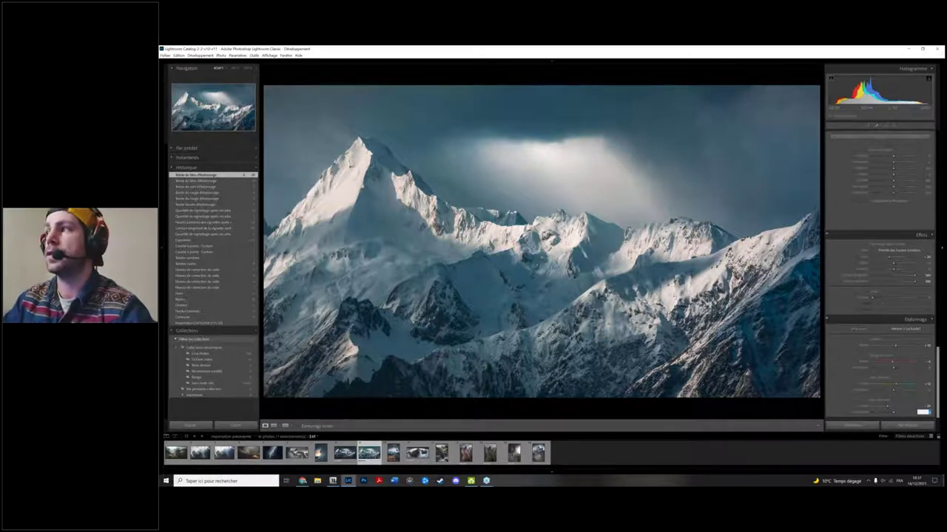
pyautogui.press('Return')
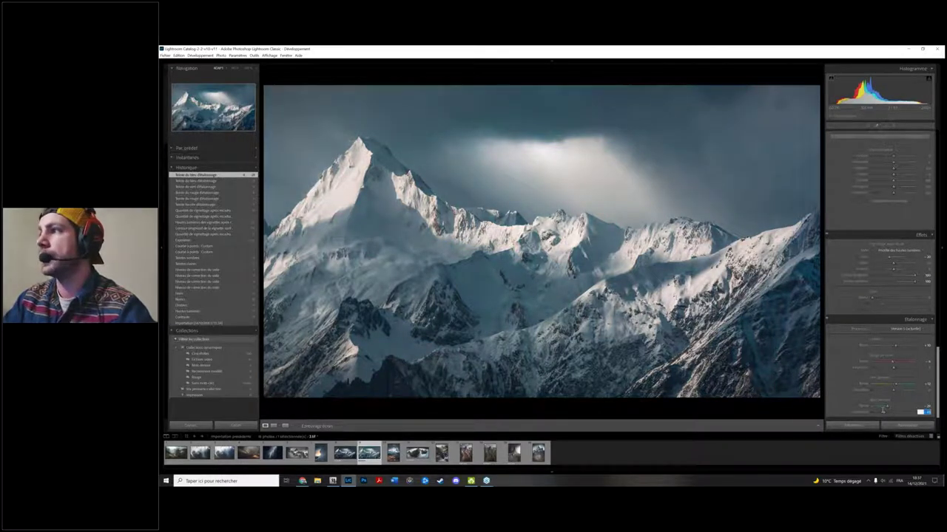
# Step: Add a point on the Red tone curve channel and nudge it for a subtle teal shift
pyautogui.scroll(-5, 858, 353)
pyautogui.scroll(5, 858, 353)
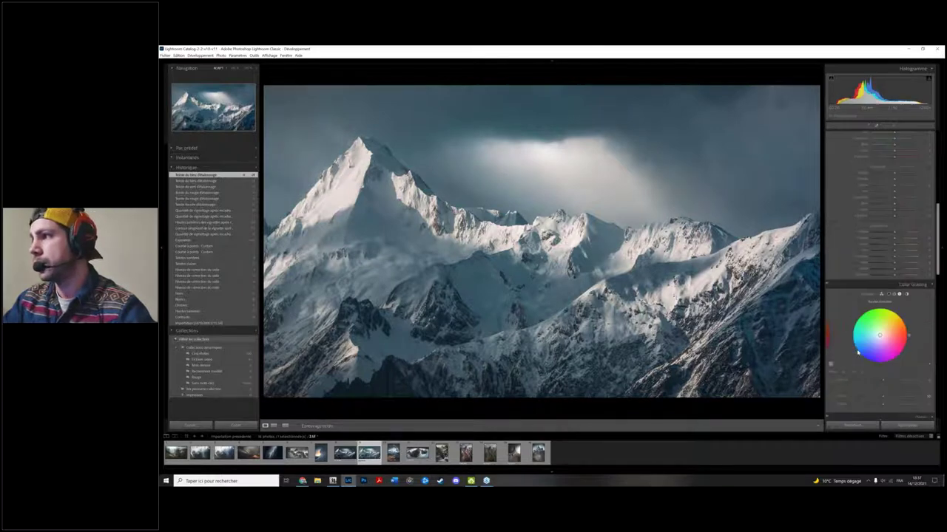
pyautogui.scroll(3, 858, 347)
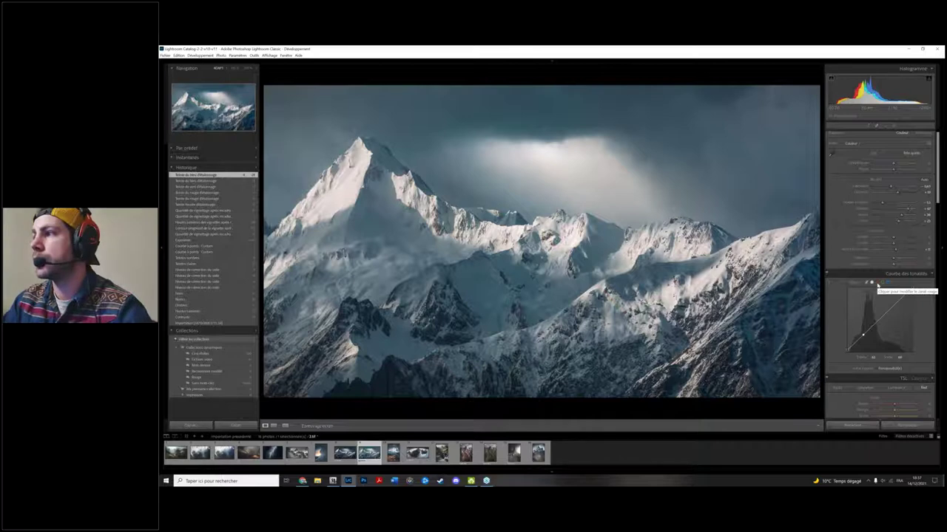
pyautogui.click(877, 285)
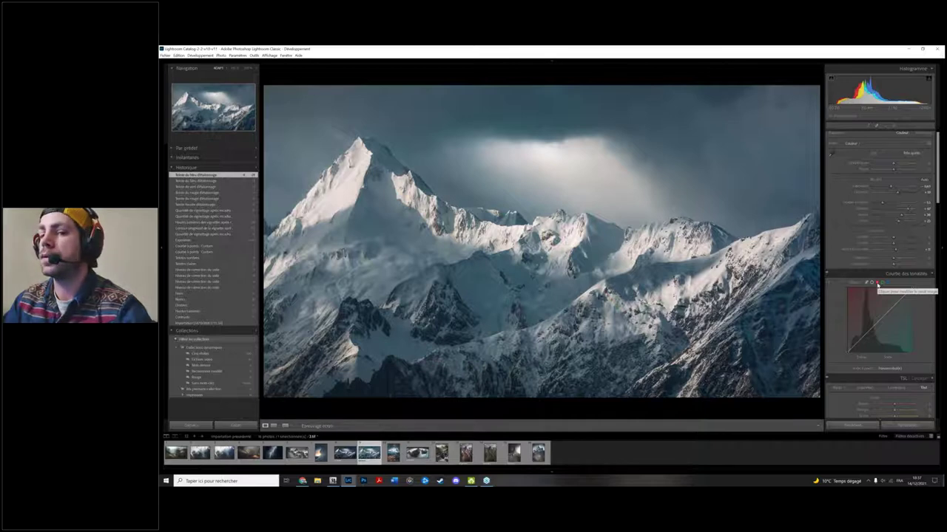
pyautogui.click(880, 323)
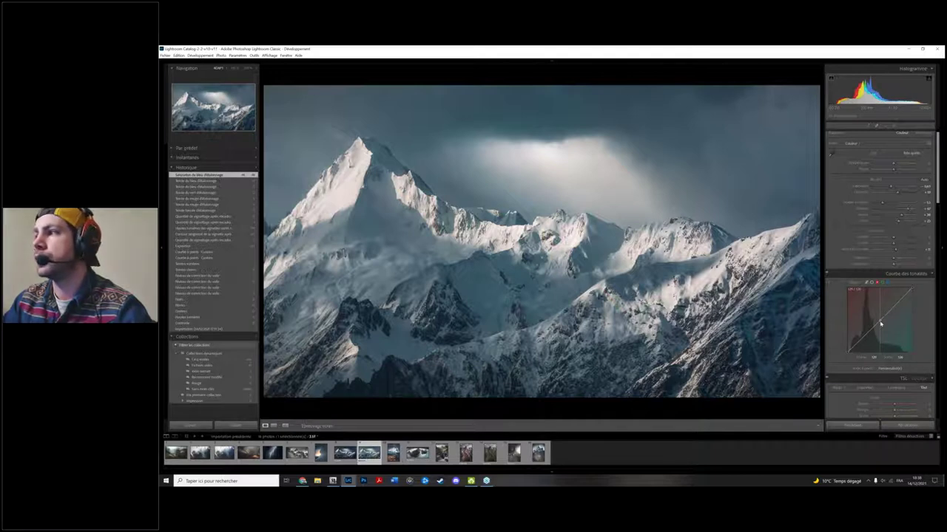
pyautogui.moveTo(880, 323); pyautogui.dragTo(880, 326)
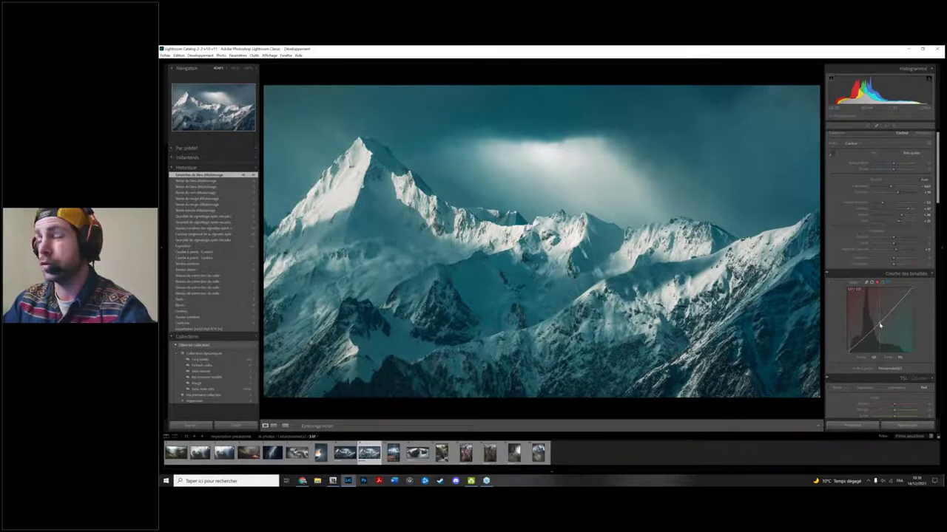
pyautogui.moveTo(880, 326); pyautogui.dragTo(879, 321)
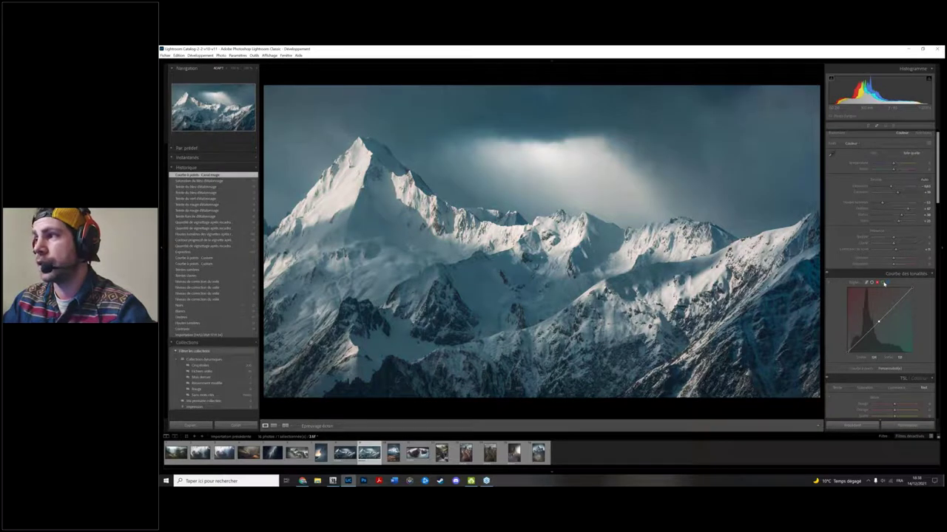
# Step: Add a midtone point on the blue-channel tone curve, toggling the curve off to compare
pyautogui.click(882, 282)
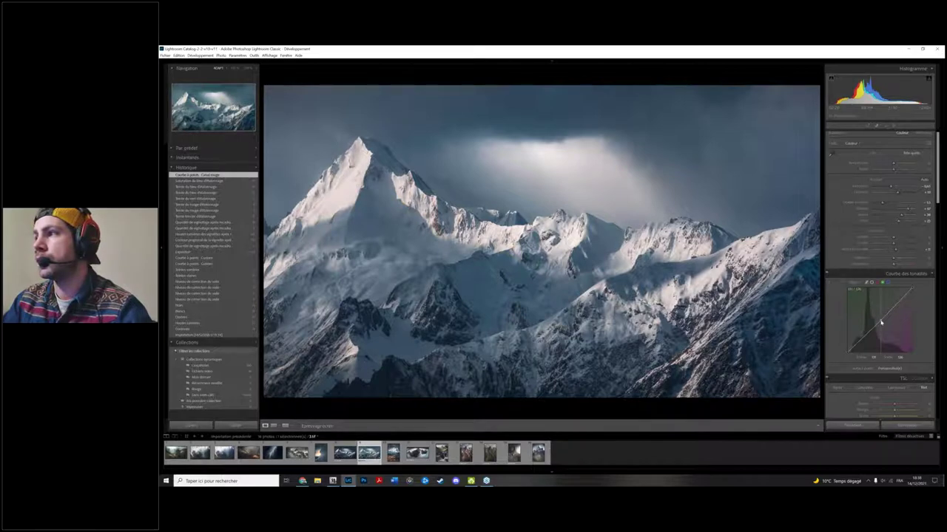
pyautogui.click(828, 274)
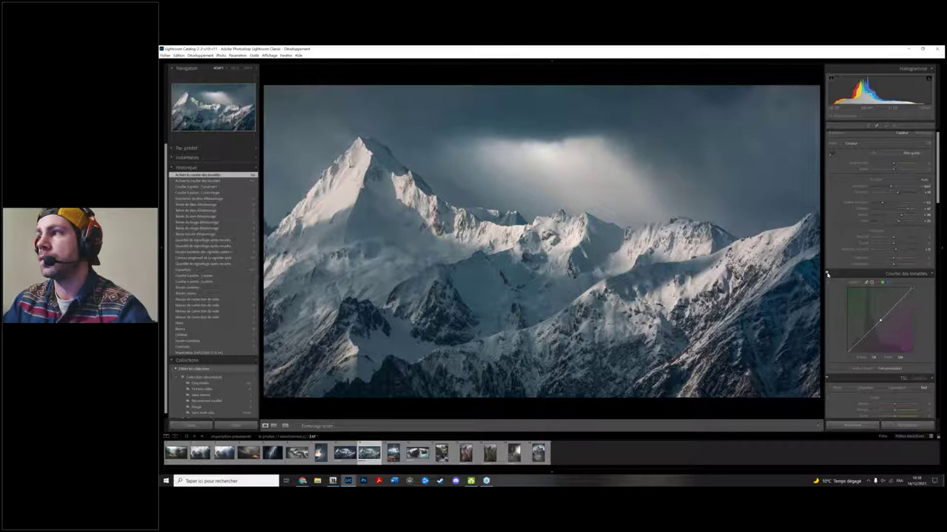
pyautogui.moveTo(880, 327); pyautogui.dragTo(878, 323)
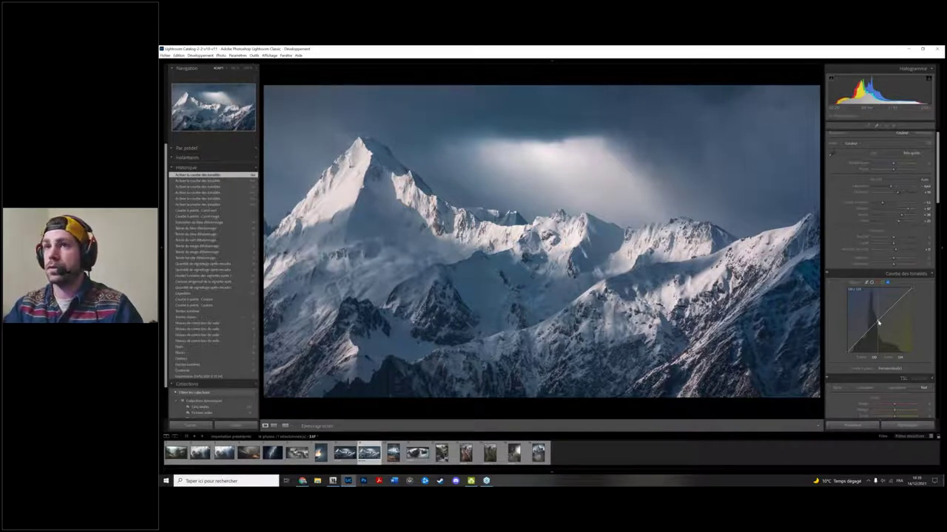
pyautogui.click(878, 322)
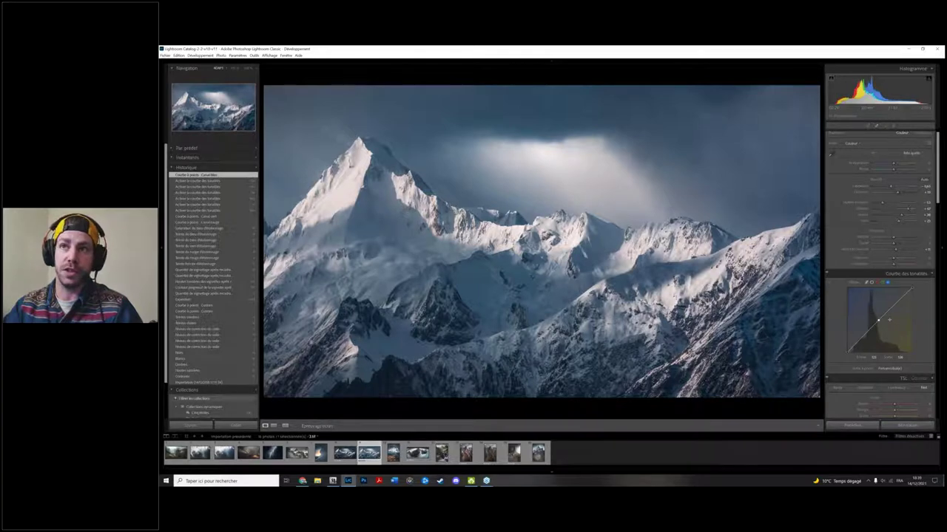
pyautogui.click(827, 275)
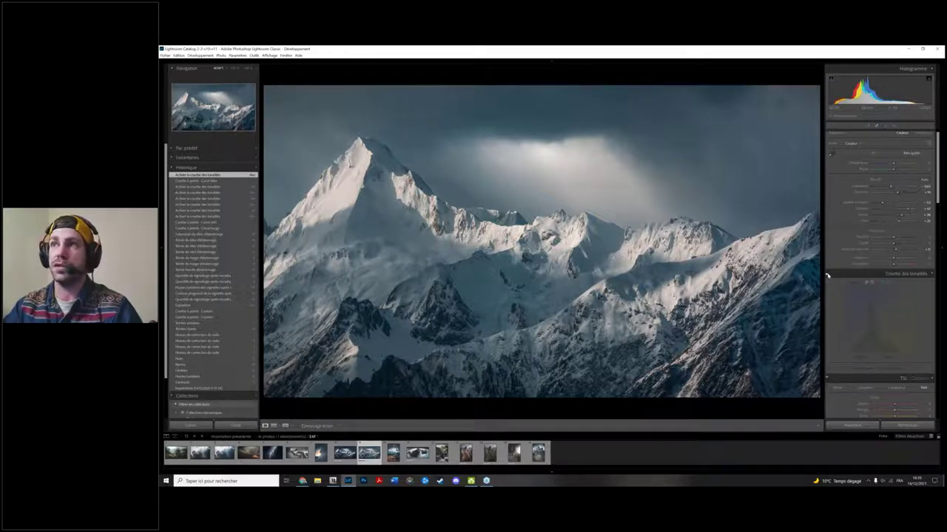
# Step: Switch the Tone Curve back on and off again to compare its effect
pyautogui.click(827, 275)
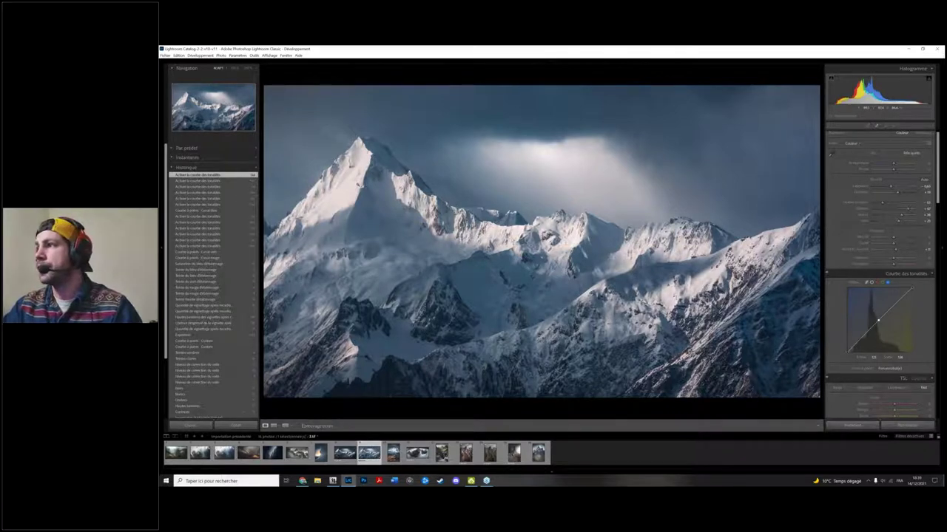
pyautogui.click(827, 274)
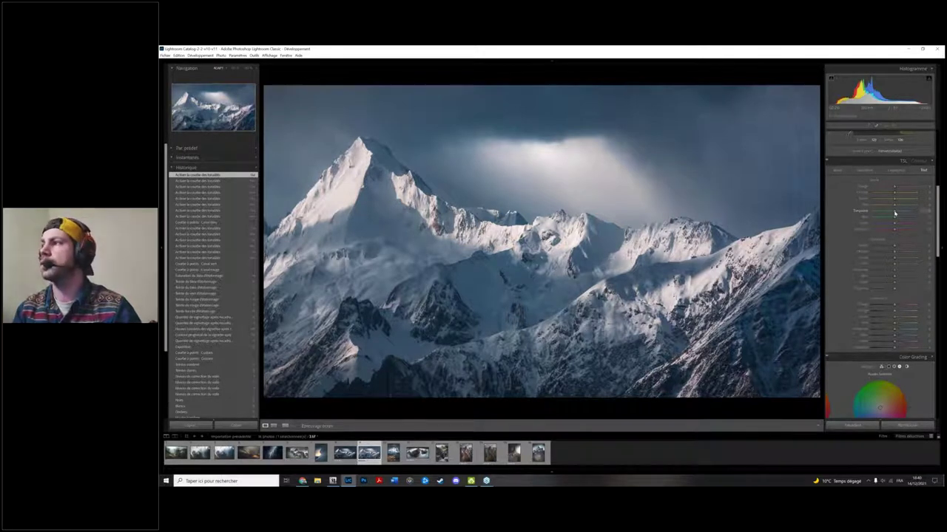
# Step: Shift the HSL hue of the aqua and blue tones
pyautogui.moveTo(894, 214); pyautogui.dragTo(907, 229)
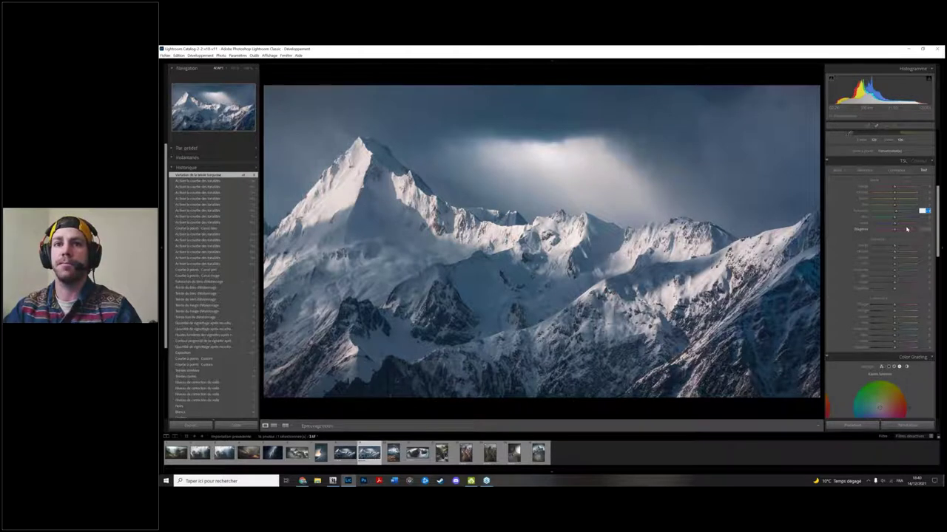
pyautogui.moveTo(907, 229); pyautogui.dragTo(935, 242)
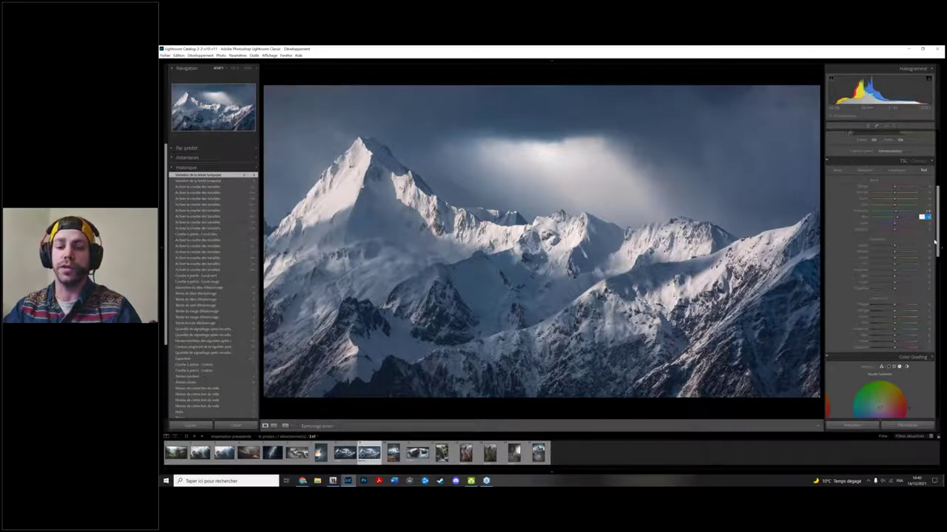
pyautogui.press('Return')
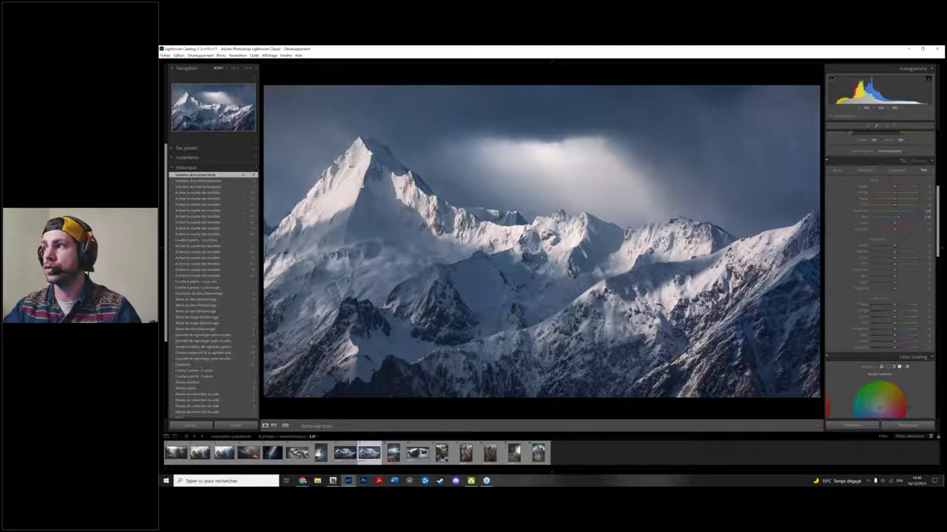
pyautogui.moveTo(894, 252); pyautogui.dragTo(897, 252)
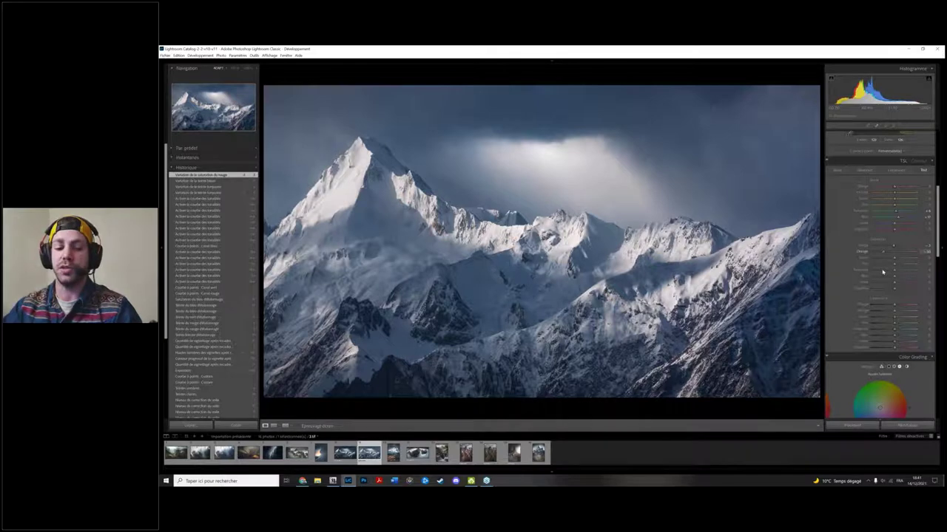
# Step: Adjust HSL saturation for reds, oranges, turquoise and blue, then change blue luminance
pyautogui.moveTo(882, 273); pyautogui.dragTo(880, 259)
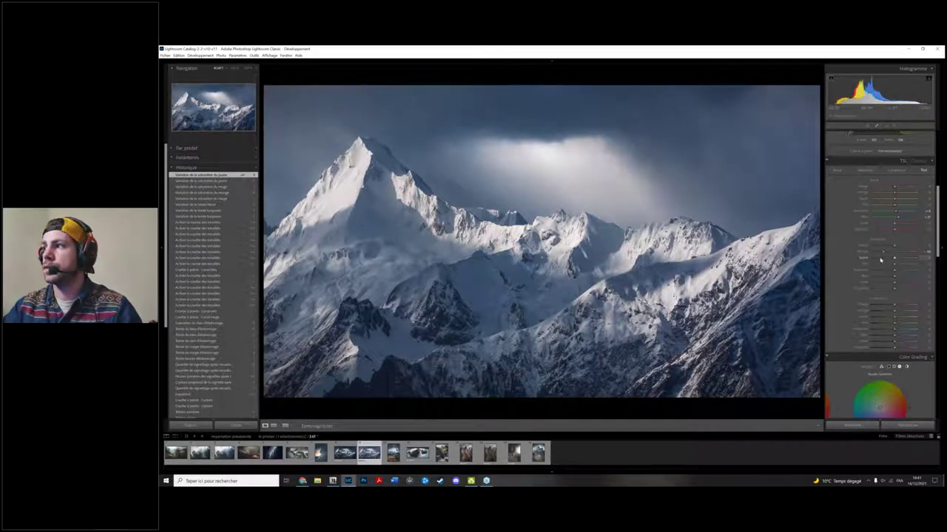
pyautogui.moveTo(880, 260); pyautogui.dragTo(867, 280)
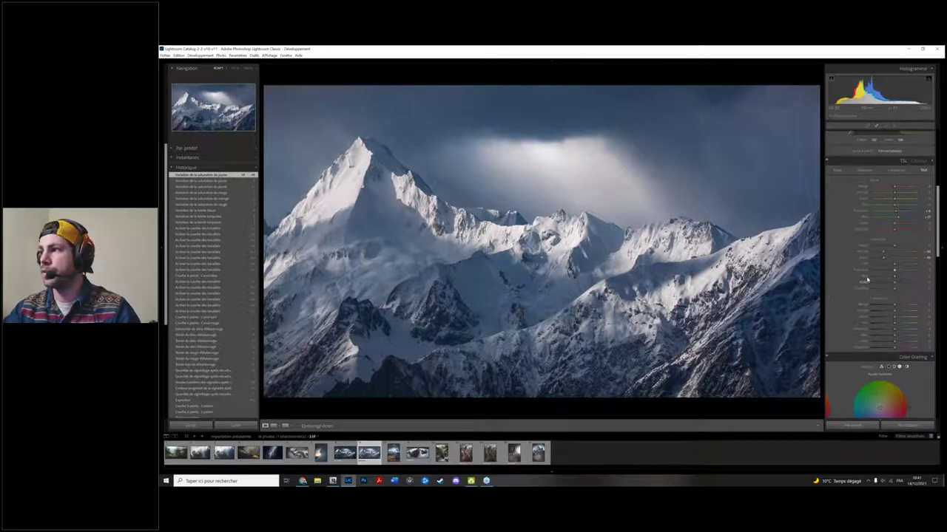
pyautogui.moveTo(867, 279); pyautogui.dragTo(888, 278)
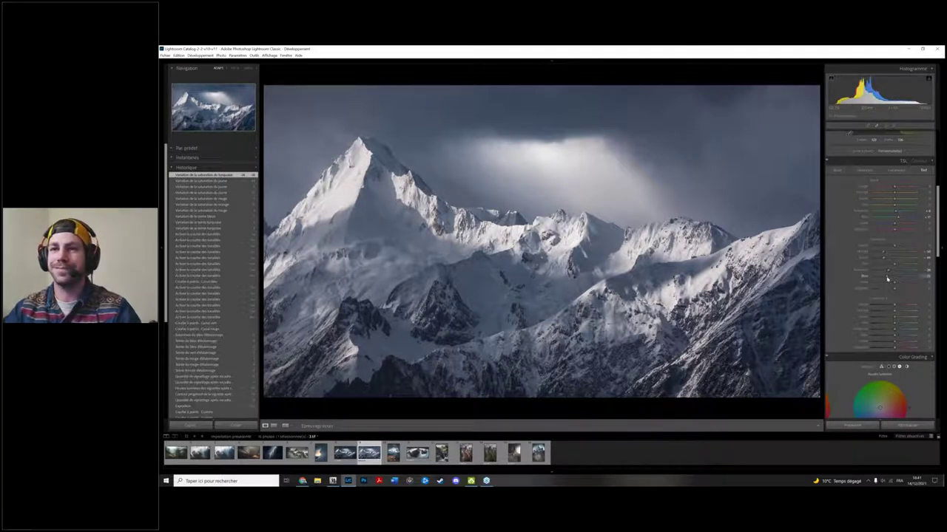
pyautogui.moveTo(890, 332); pyautogui.dragTo(894, 332)
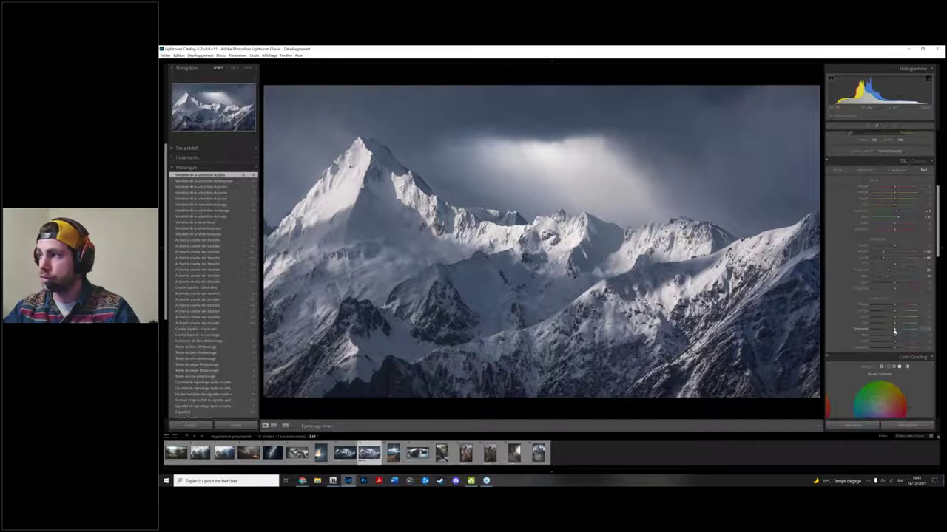
pyautogui.moveTo(894, 332); pyautogui.dragTo(888, 332)
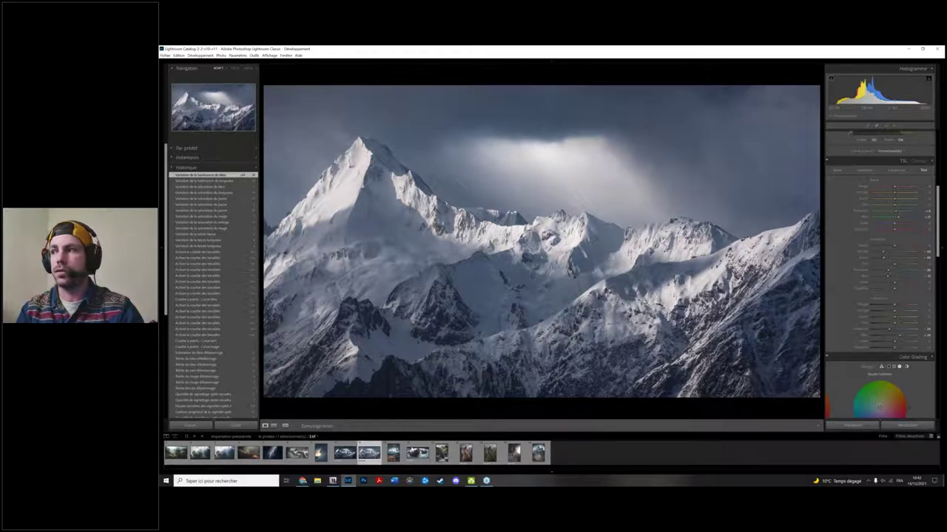
# Step: Toggle Color Grading between 3-way and single-wheel views, ending on the Shadows wheel
pyautogui.scroll(-5, 925, 269)
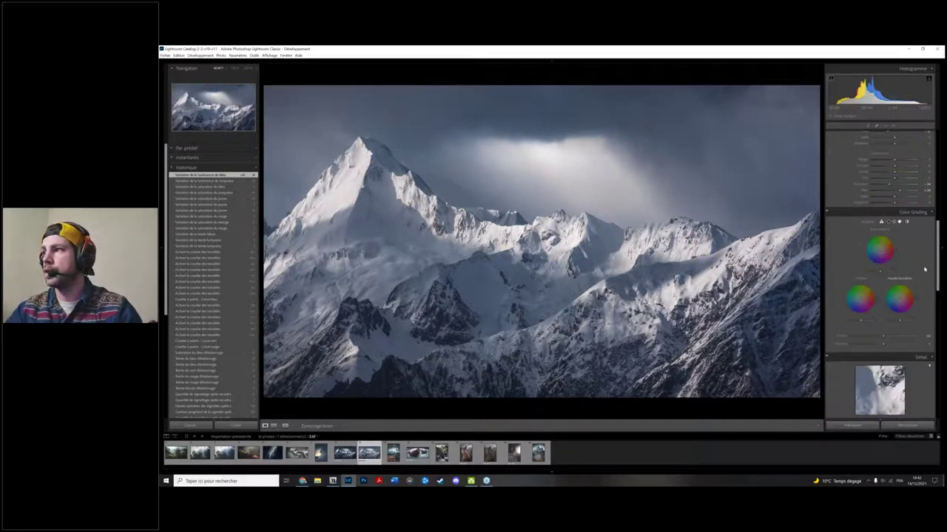
pyautogui.click(894, 222)
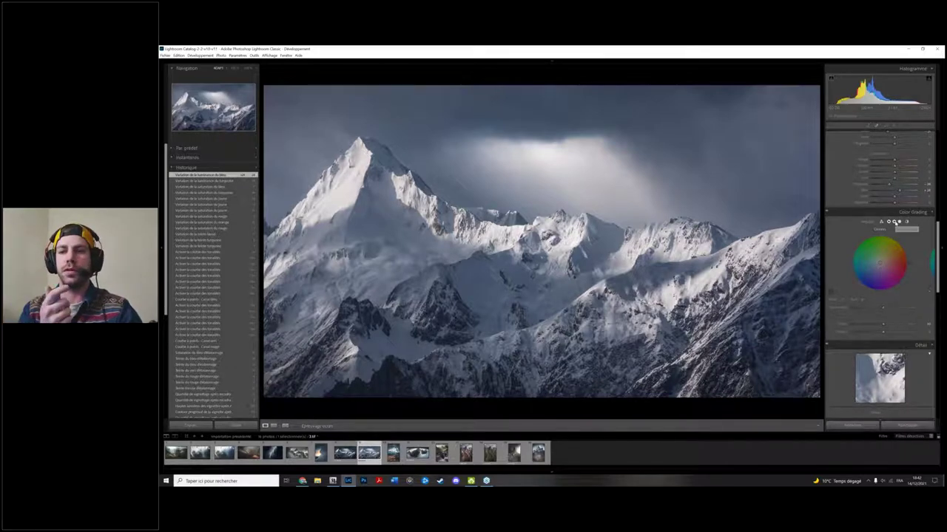
pyautogui.click(881, 222)
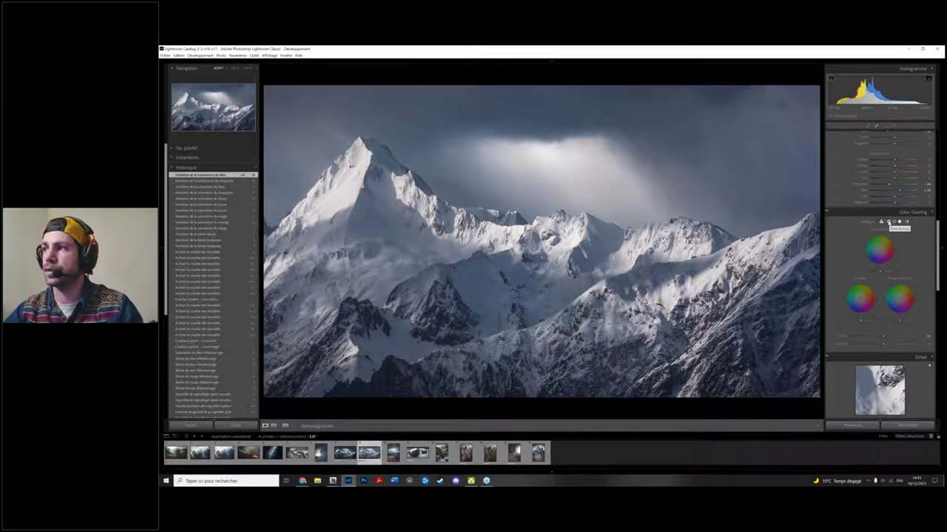
pyautogui.click(888, 222)
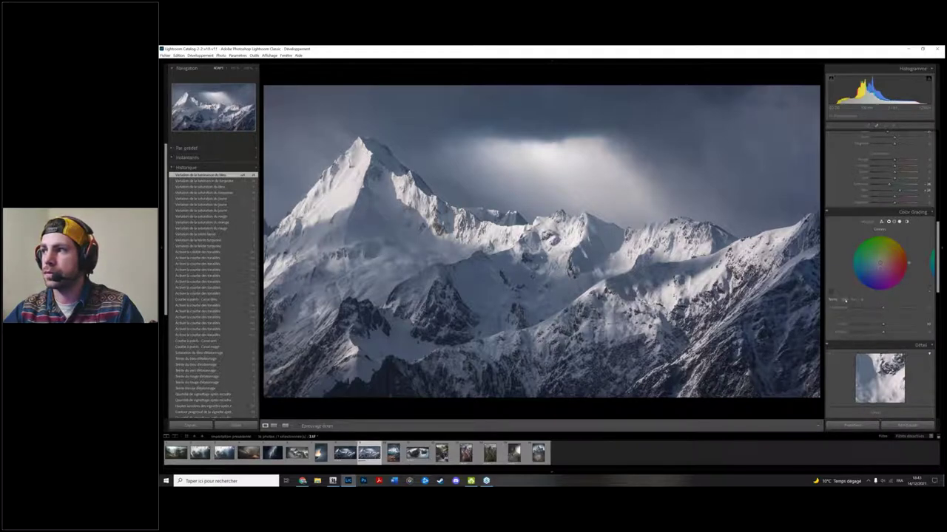
pyautogui.click(845, 300)
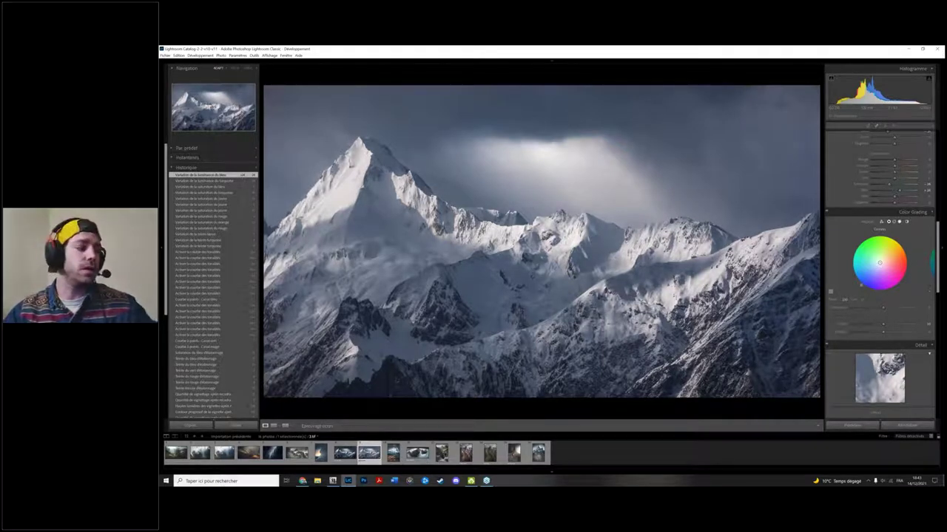
# Step: Pick a shadow hue, undo the strong blue tint, and lower the shadow saturation
pyautogui.click(863, 299)
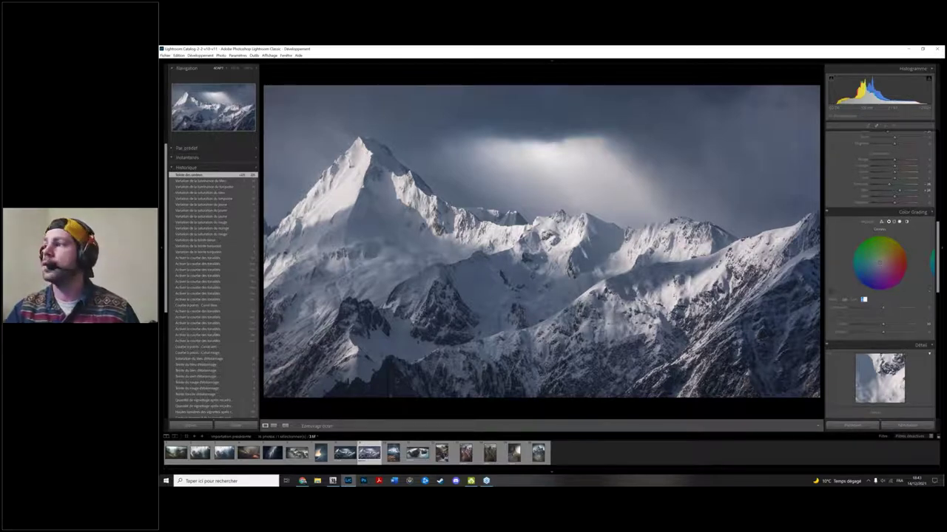
pyautogui.moveTo(863, 299); pyautogui.dragTo(829, 292)
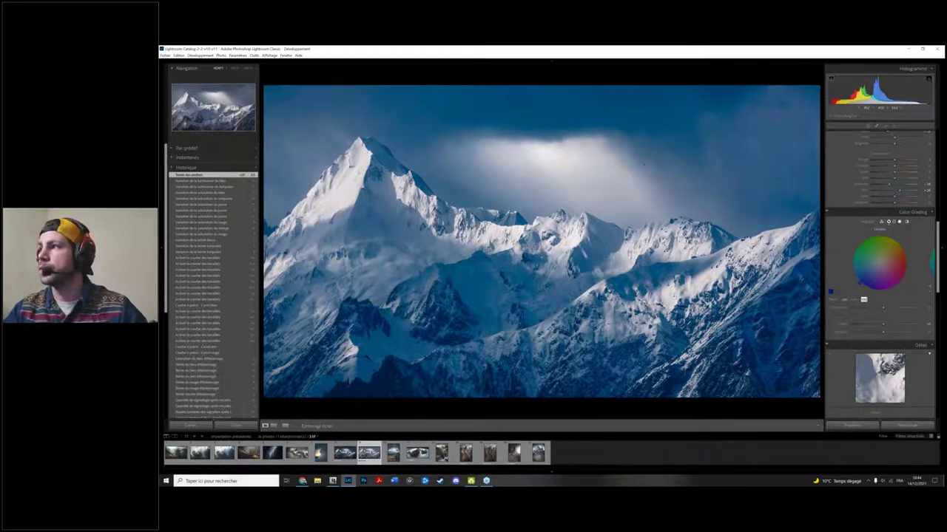
pyautogui.click(832, 236)
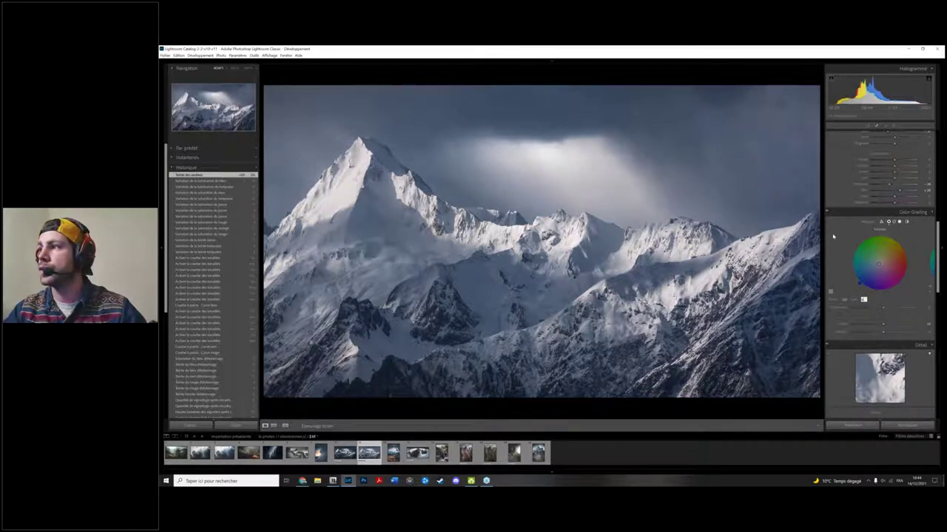
pyautogui.click(893, 222)
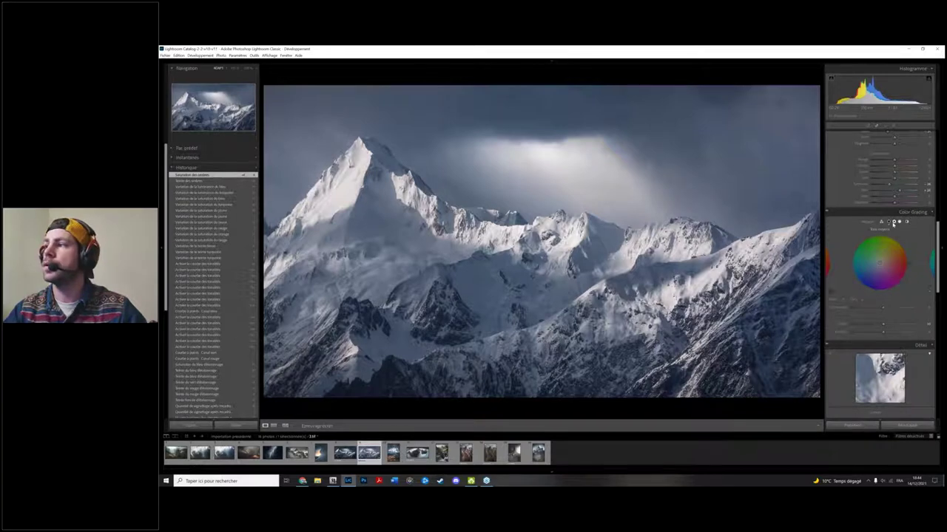
# Step: Switch Color Grading to the Highlights wheel and set a highlight hue
pyautogui.click(898, 222)
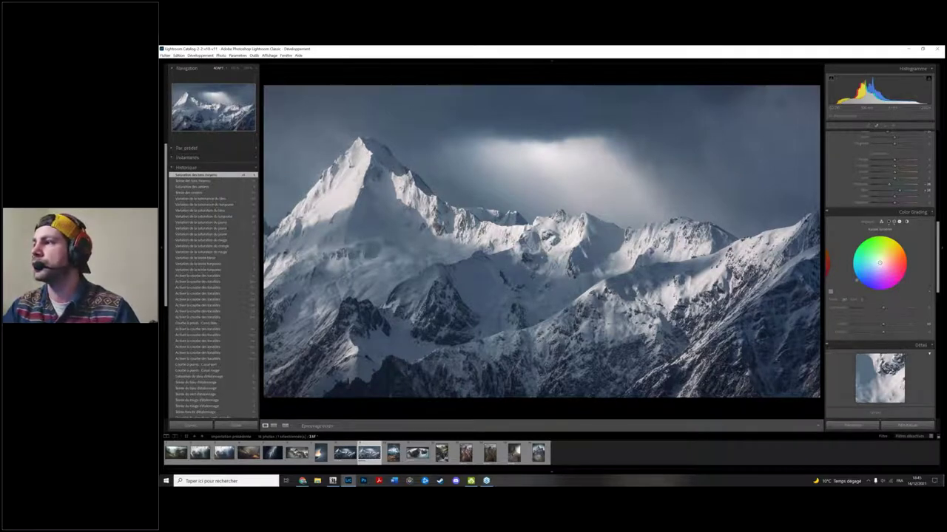
pyautogui.click(864, 299)
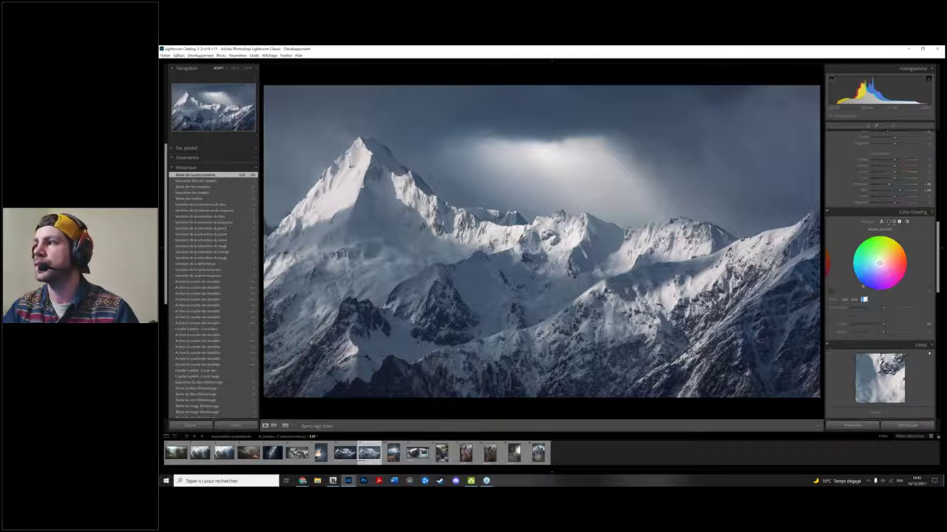
pyautogui.scroll(3, 888, 216)
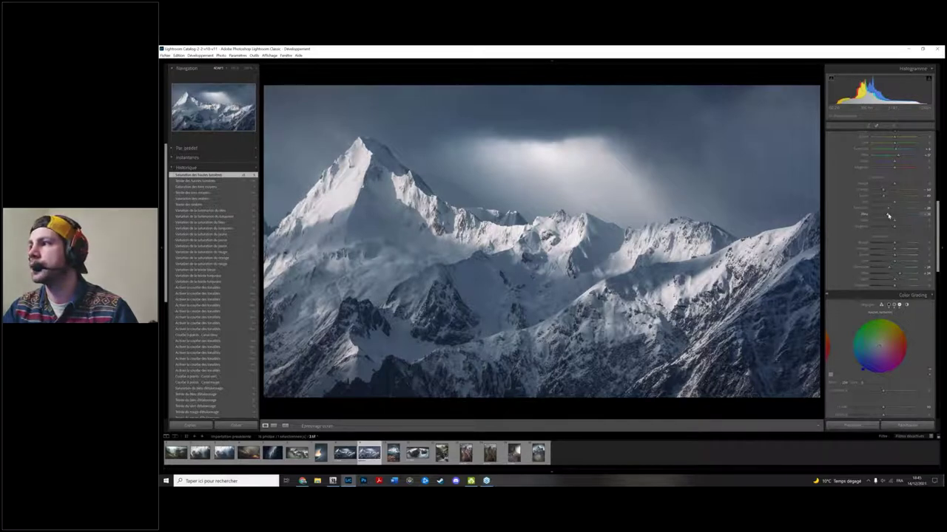
# Step: Preview the photo in black and white with V, then scroll down the panel
pyautogui.scroll(2, 888, 222)
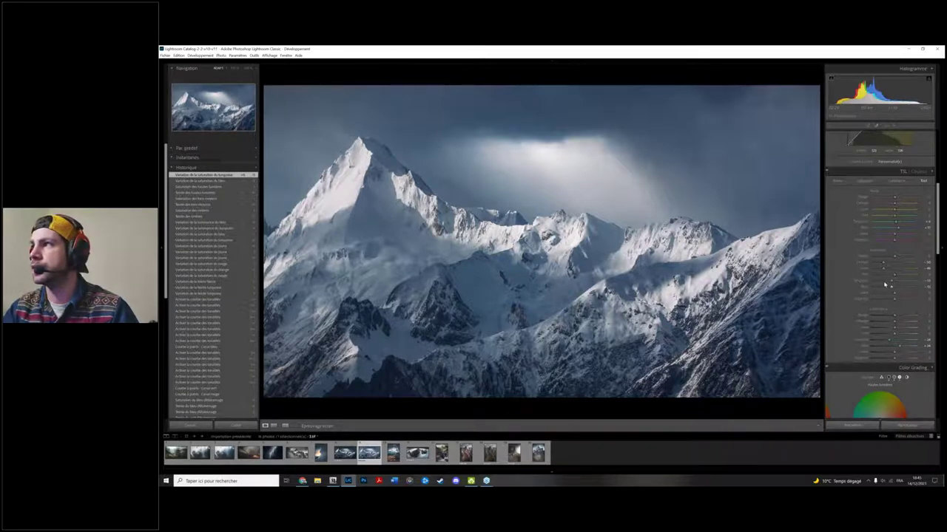
pyautogui.scroll(5, 891, 277)
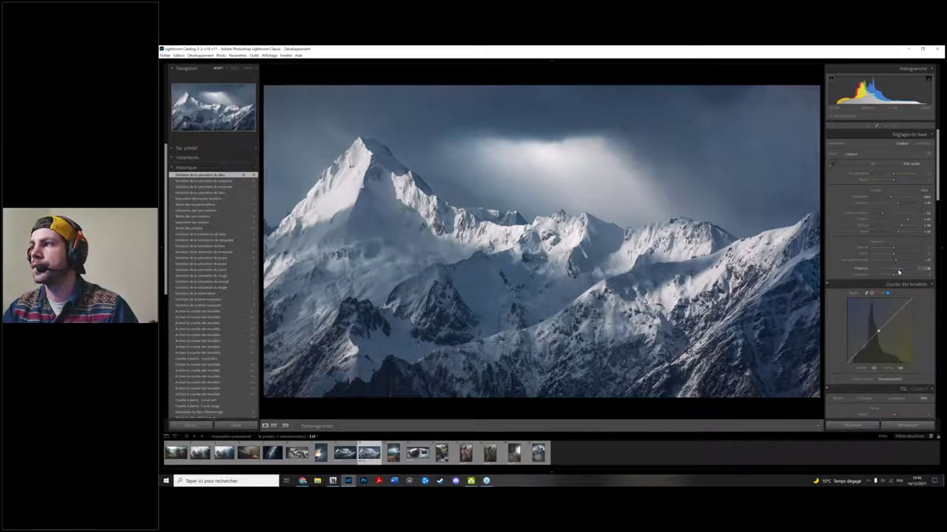
pyautogui.press('v')
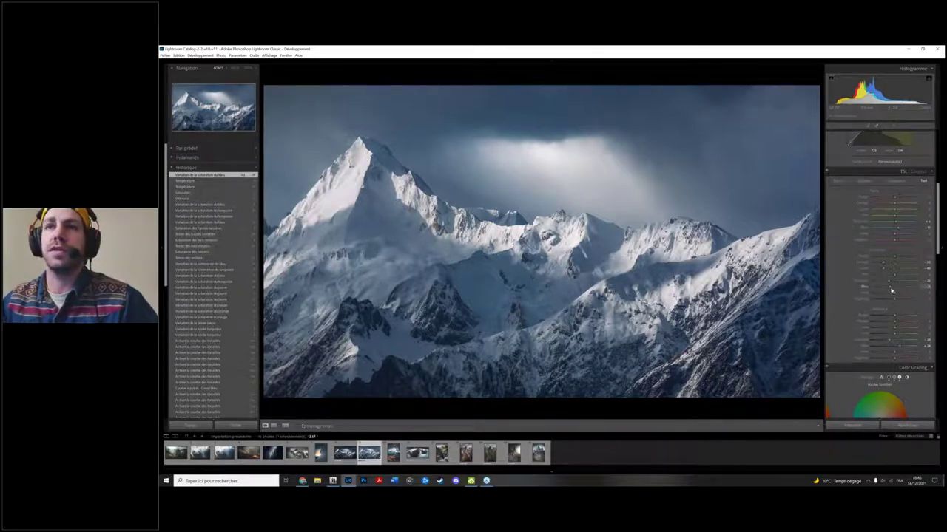
pyautogui.scroll(-5, 894, 281)
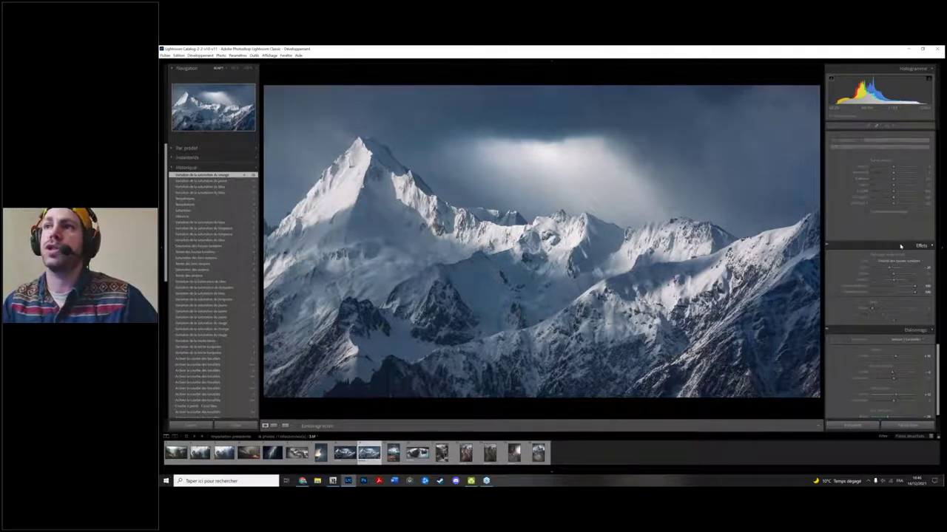
# Step: Show the original and edited mountain photo side by side with Y
pyautogui.press('y')
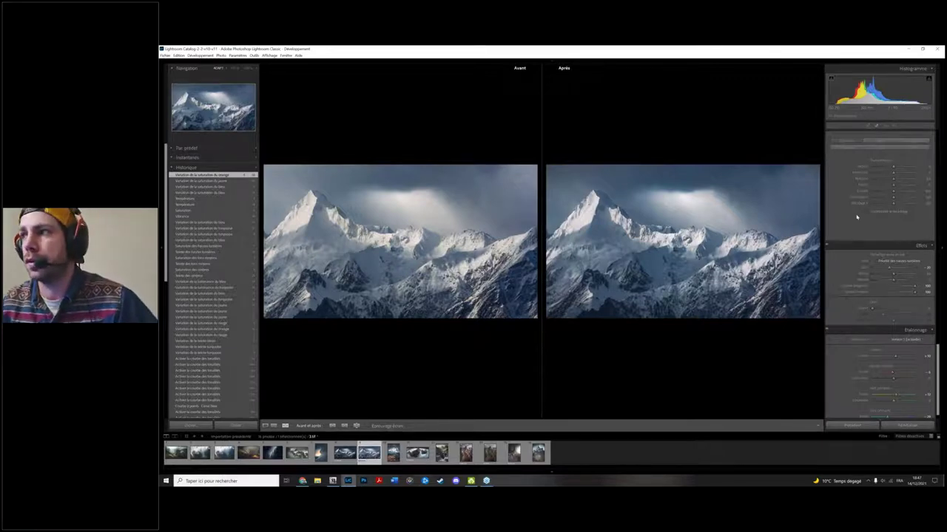
pyautogui.scroll(-1, 856, 221)
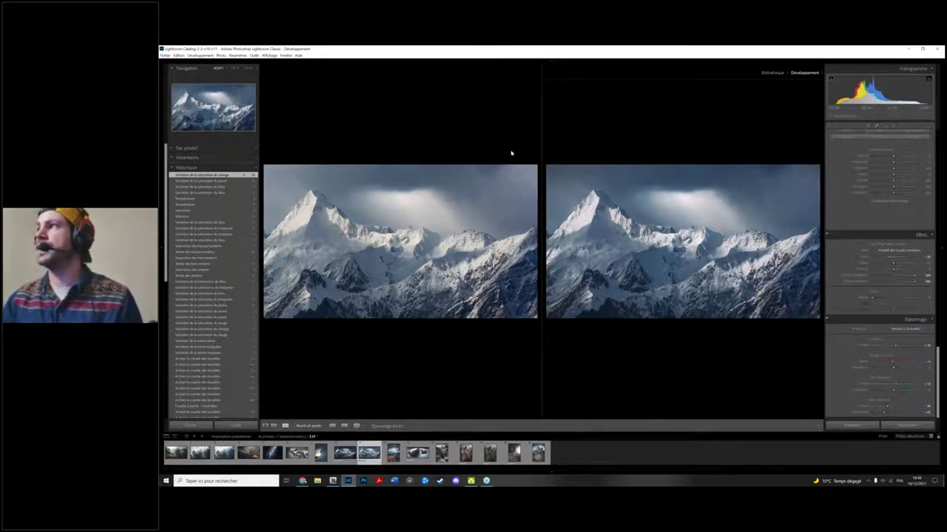
# Step: Return to single view, hide the toolbar with T, and open Masking
pyautogui.press('y')
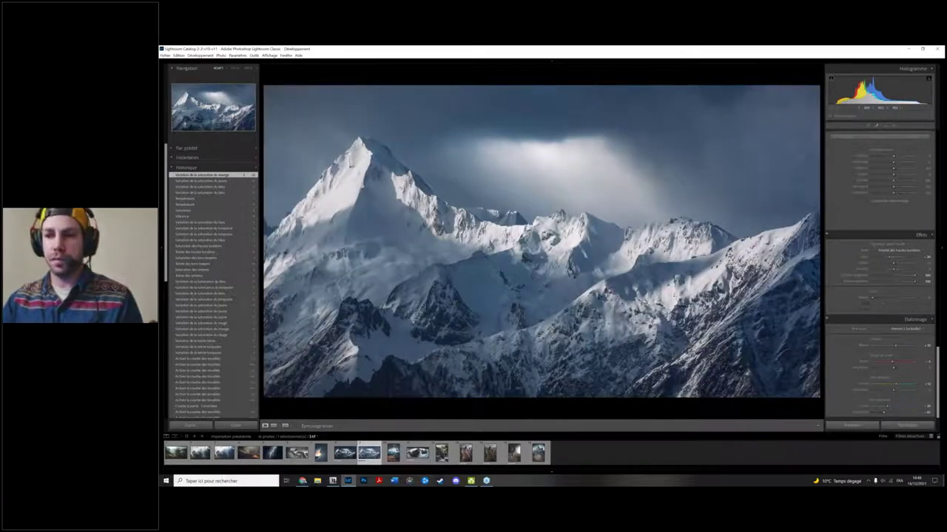
pyautogui.scroll(10, 880, 185)
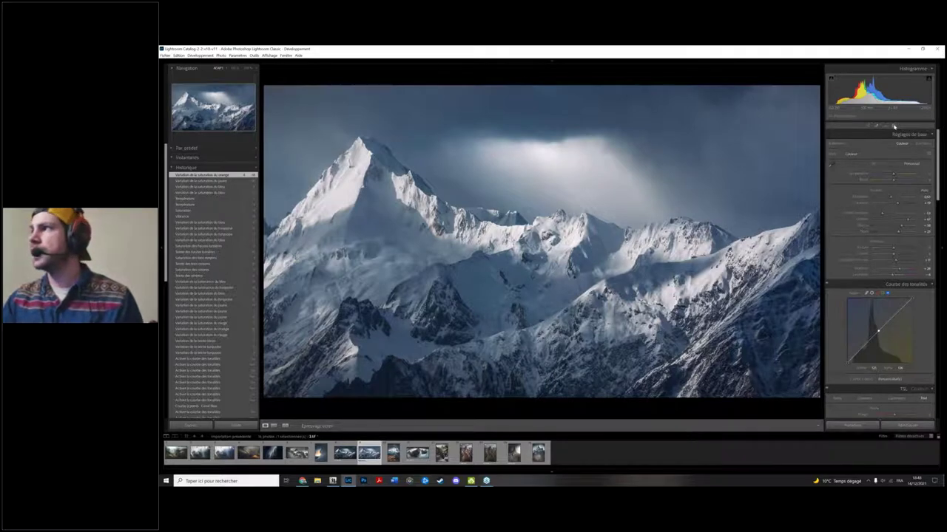
pyautogui.press('t')
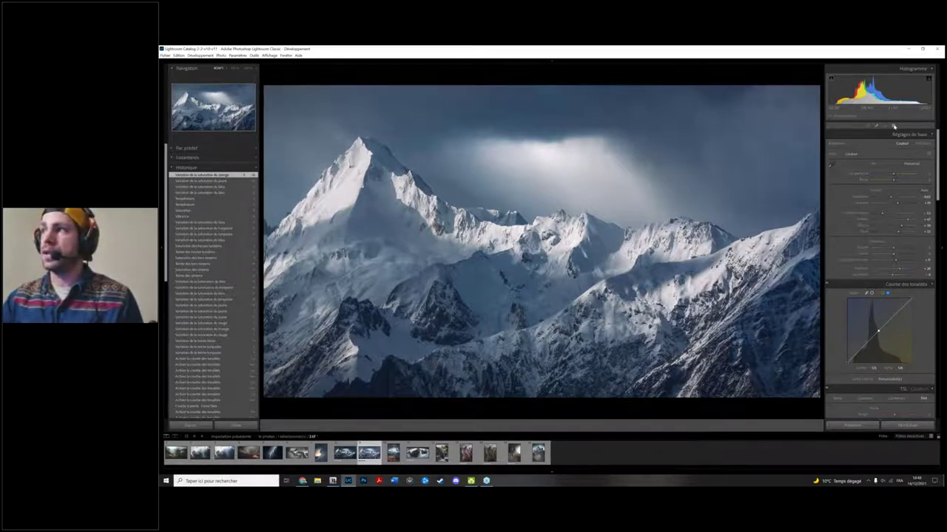
pyautogui.click(893, 126)
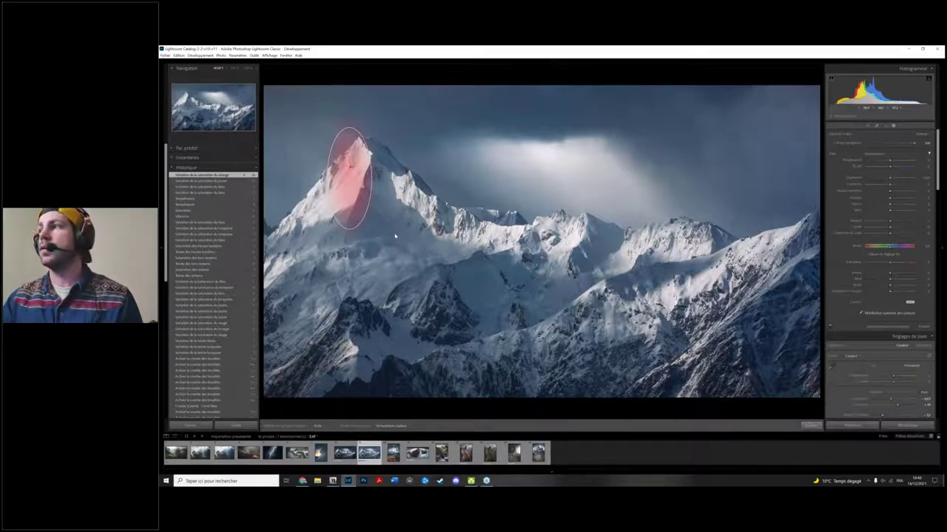
# Step: Delete the central-ridge radial gradient via Supprimer and undo the extra duplicate
pyautogui.click(395, 235)
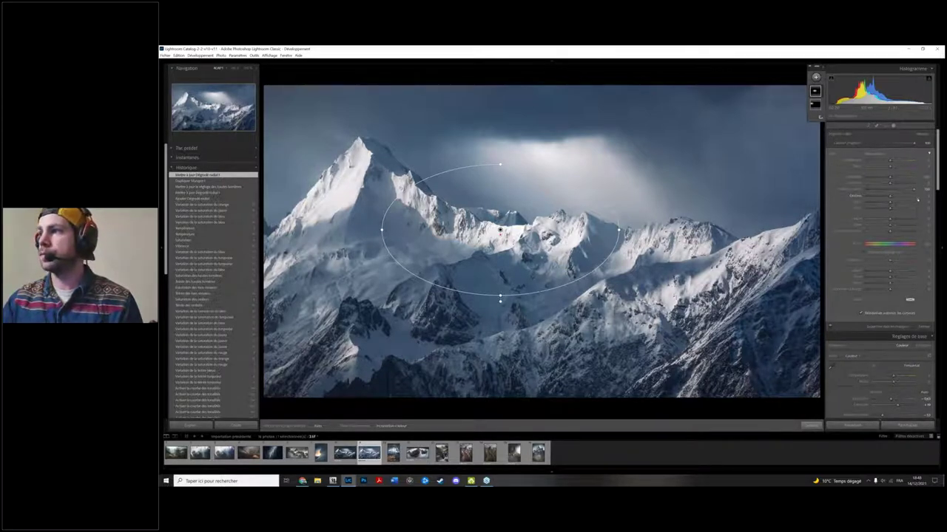
pyautogui.rightClick(492, 223)
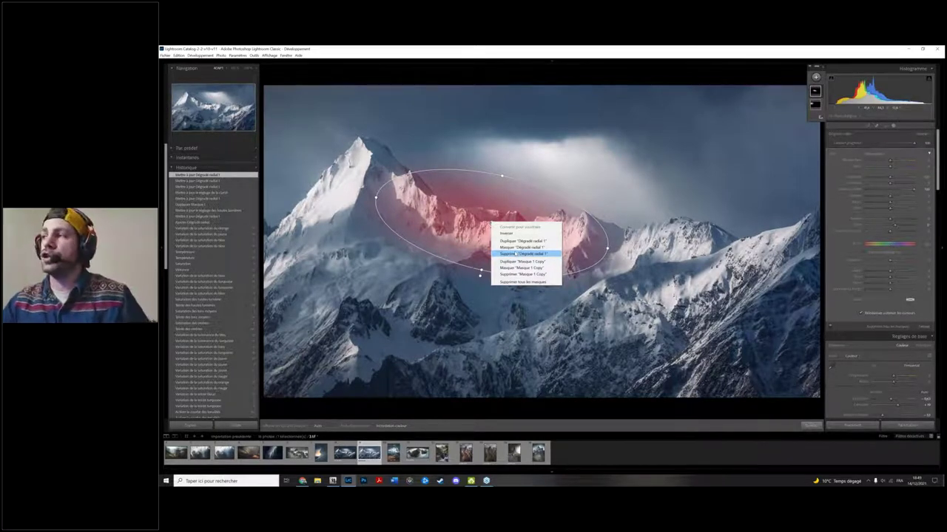
pyautogui.click(517, 254)
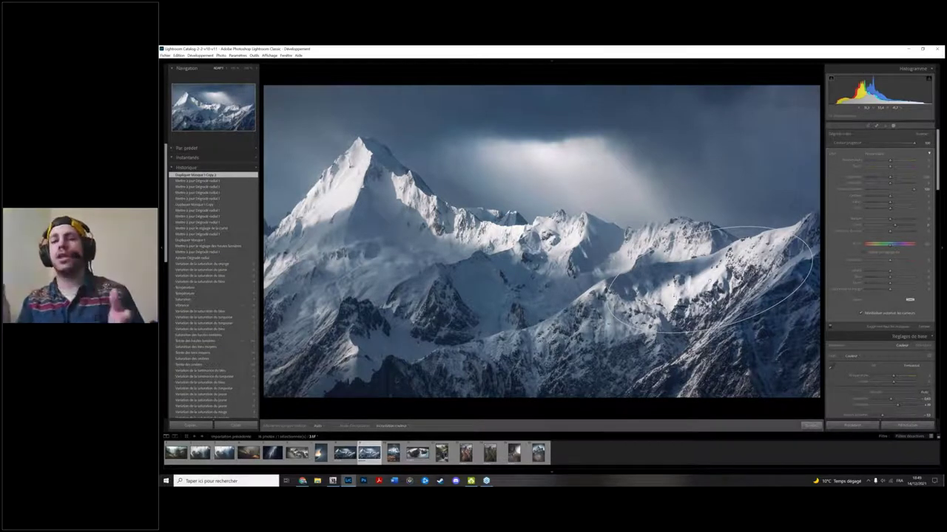
pyautogui.hotkey('ctrl', 'z')
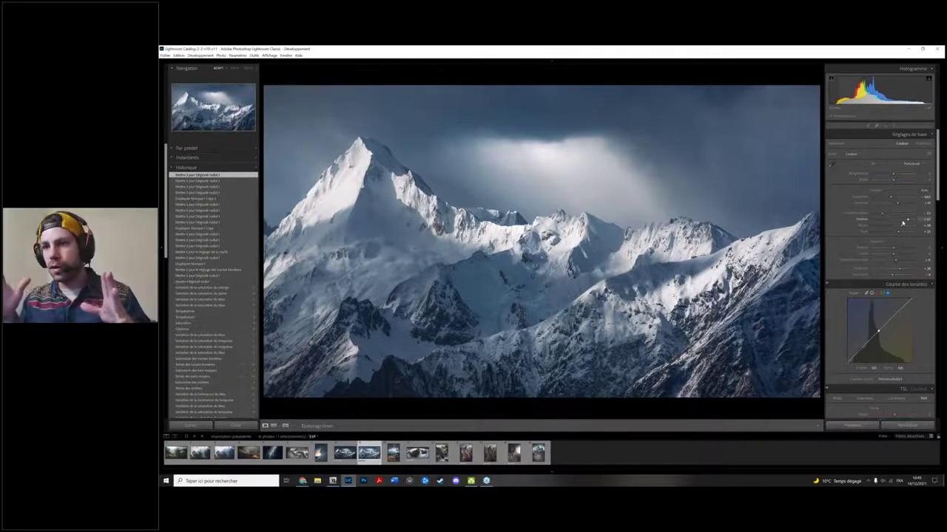
# Step: Nudge Shadows down, enter a new Exposure value, and start a linear gradient mask
pyautogui.moveTo(902, 222); pyautogui.dragTo(897, 222)
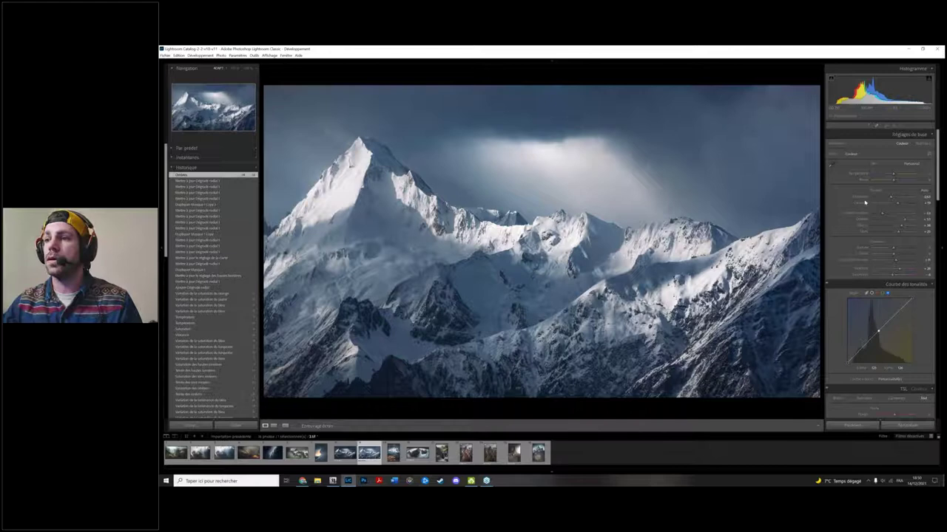
pyautogui.click(843, 196)
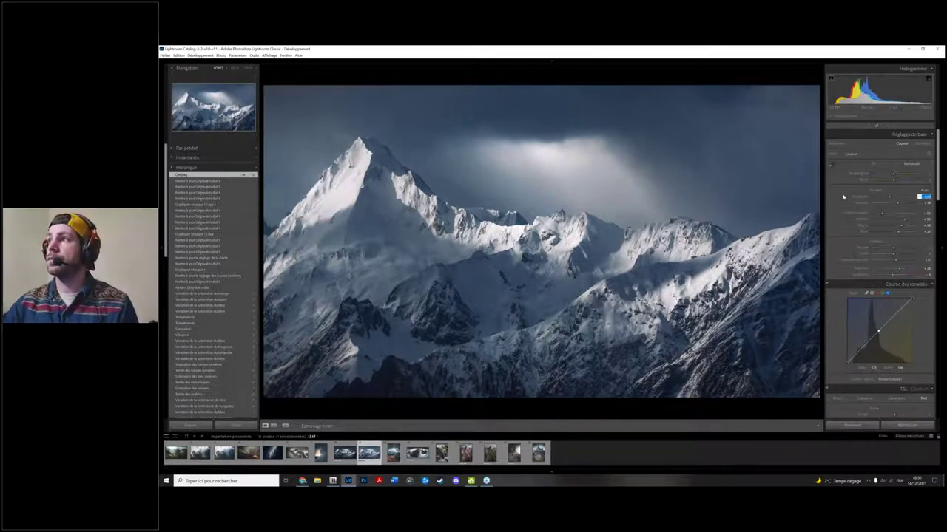
pyautogui.press('Return')
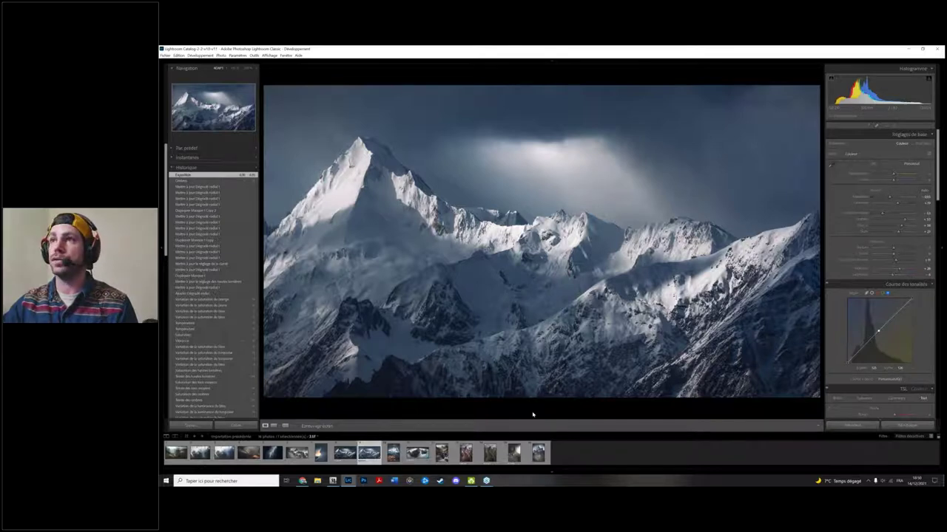
pyautogui.click(892, 126)
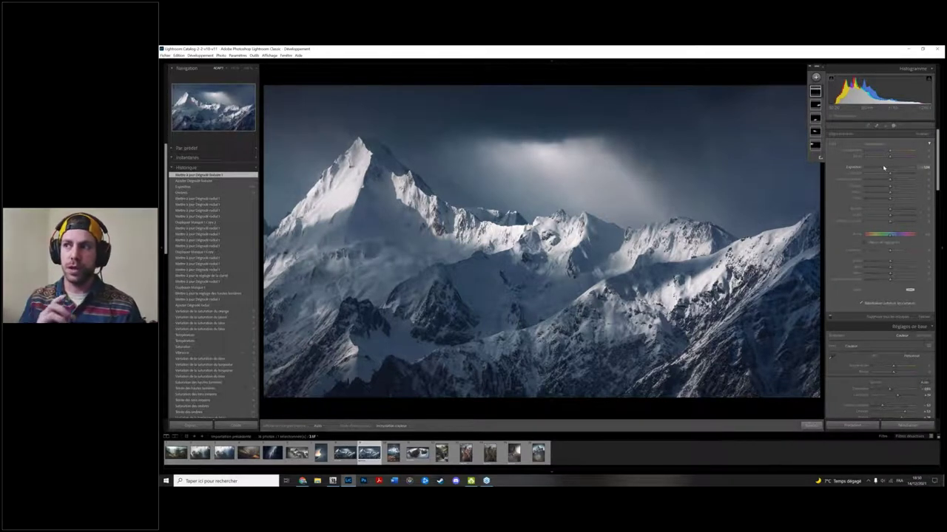
# Step: Close Masking with Fermer to return to the basic adjustments
pyautogui.click(811, 426)
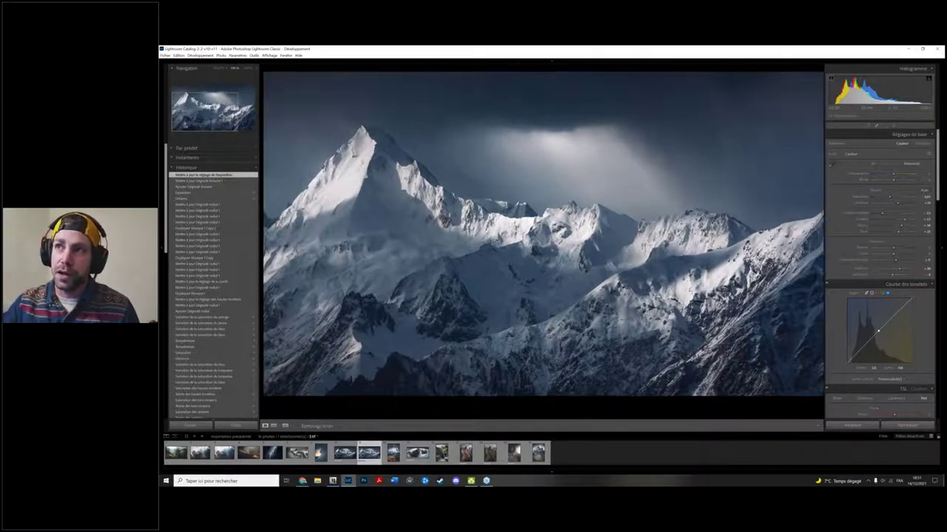
# Step: Inspect the lower-left mountains at 1:1, then fit the photo and compare before/after
pyautogui.hotkey('ctrl', '=')
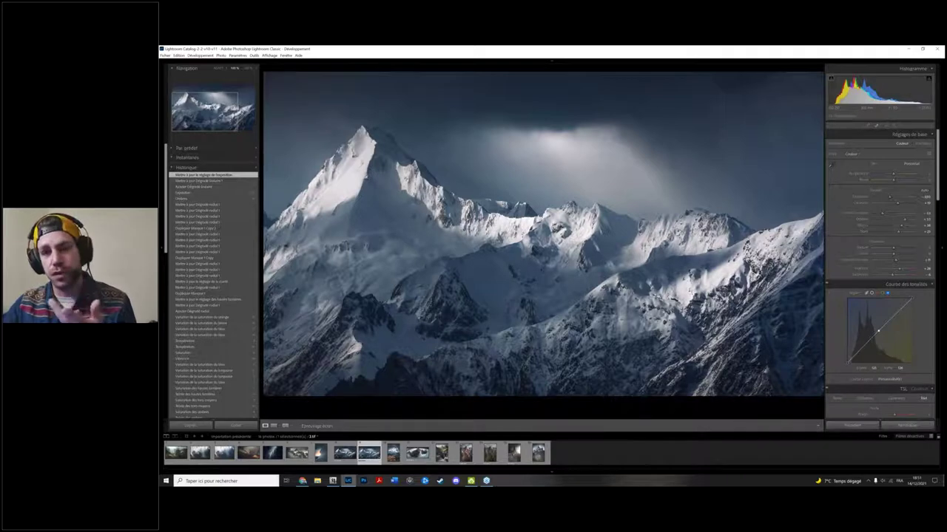
pyautogui.press('z')
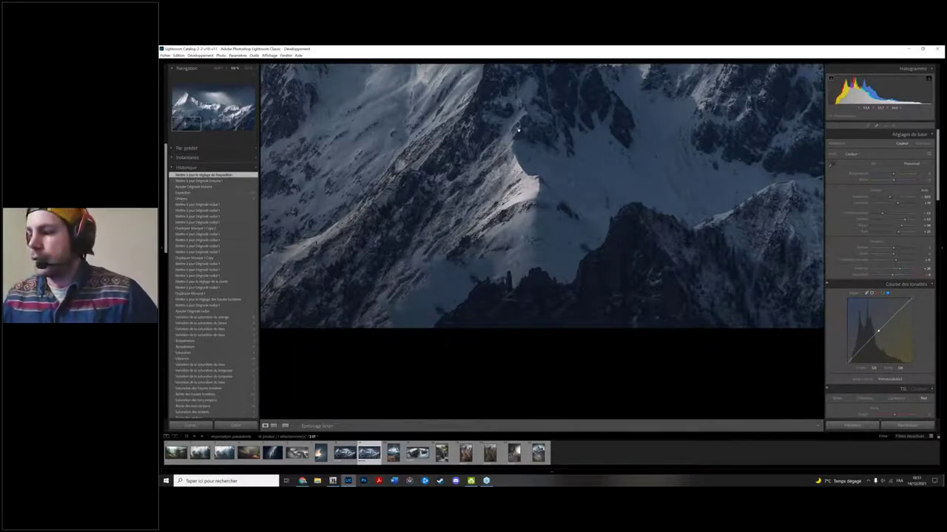
pyautogui.click(518, 129)
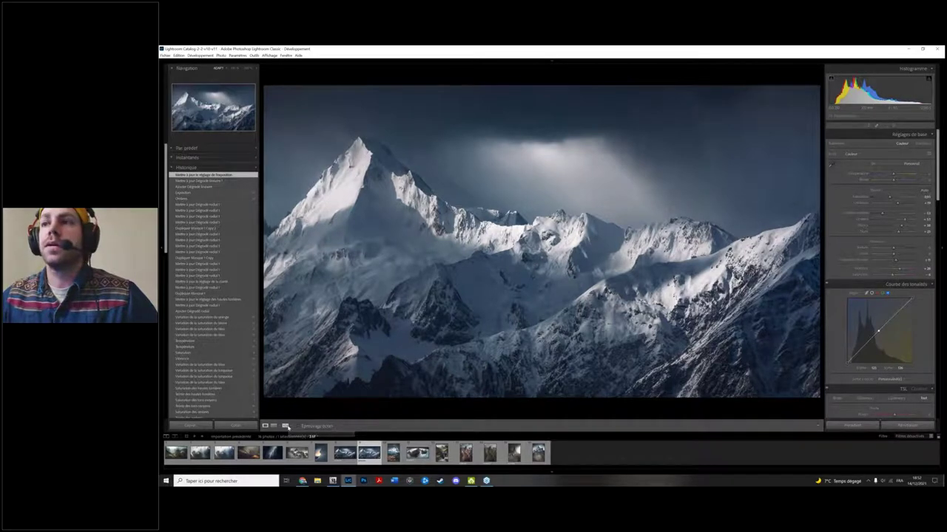
pyautogui.click(285, 427)
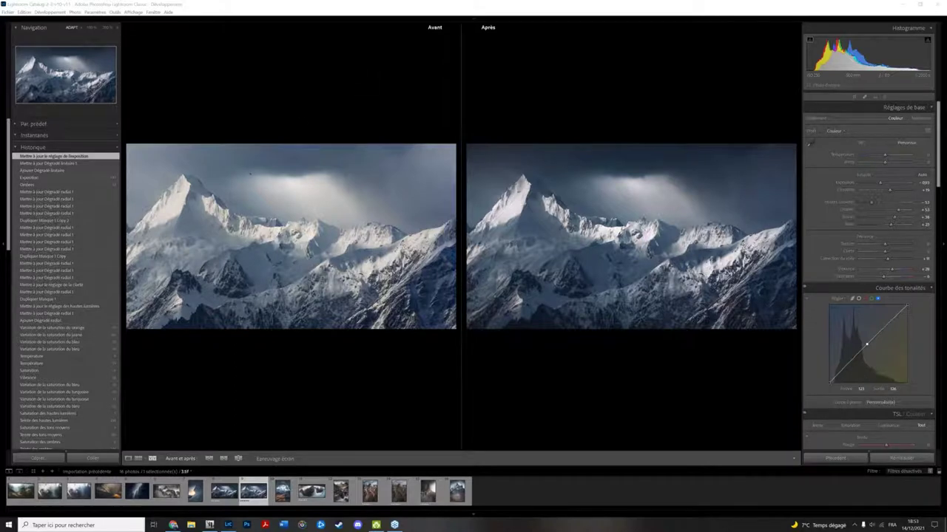
# Step: Switch the Before/After comparison to a different view layout
pyautogui.click(138, 459)
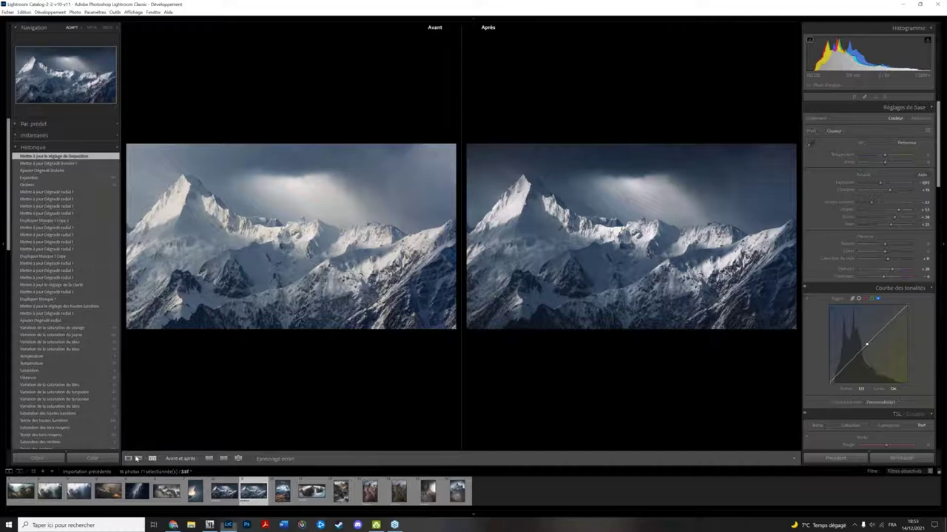
pyautogui.click(138, 459)
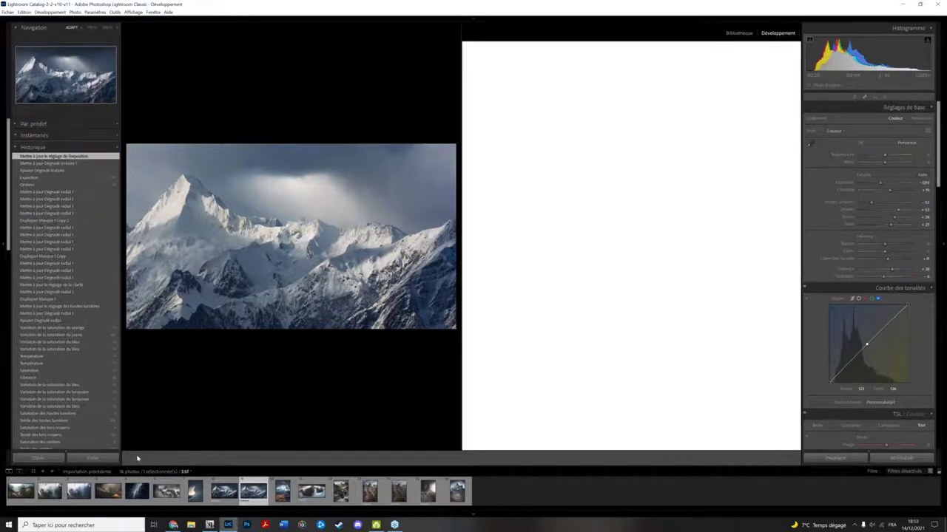
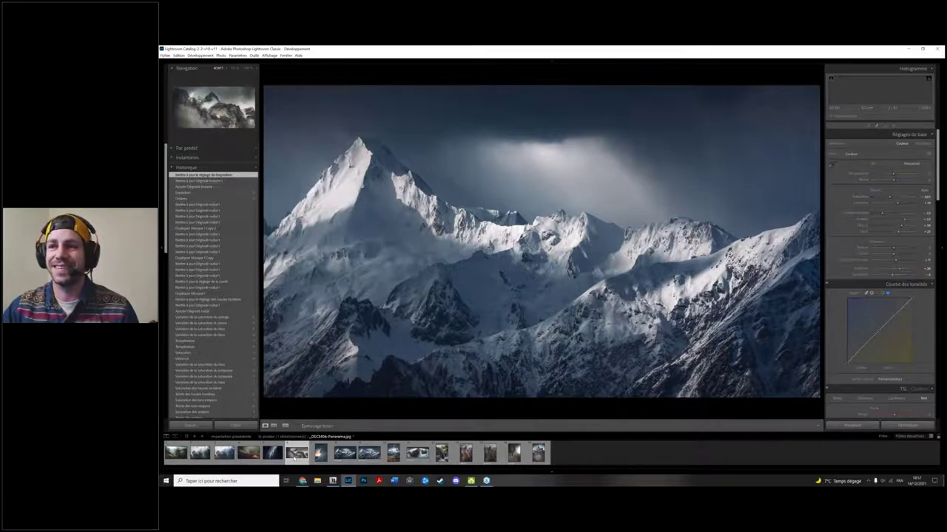
# Step: View the foggy rock, vertical snow ridge, and misty peak above autumn forest photos in turn
pyautogui.click(224, 454)
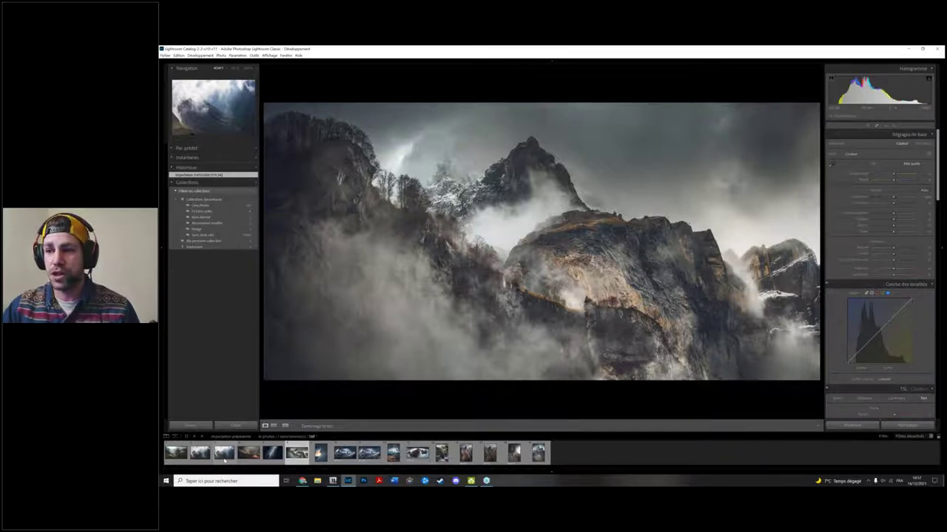
pyautogui.click(320, 452)
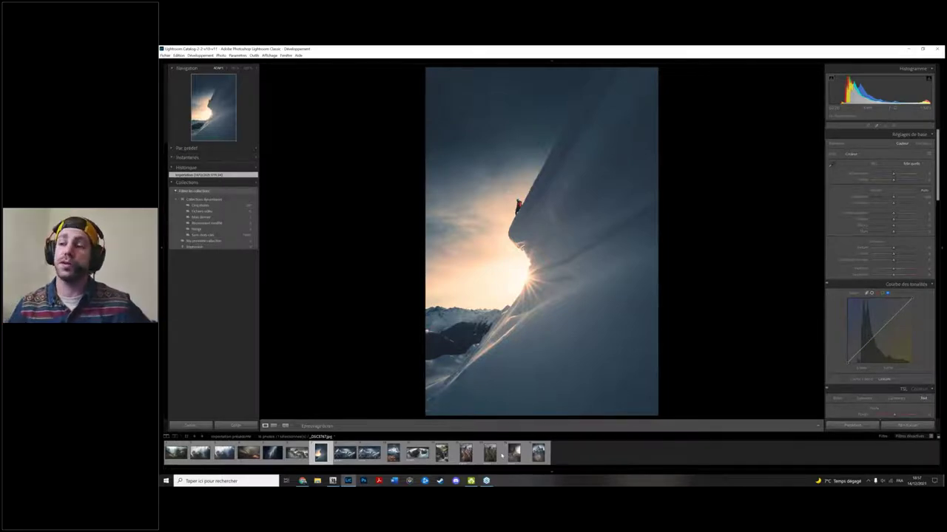
pyautogui.click(537, 453)
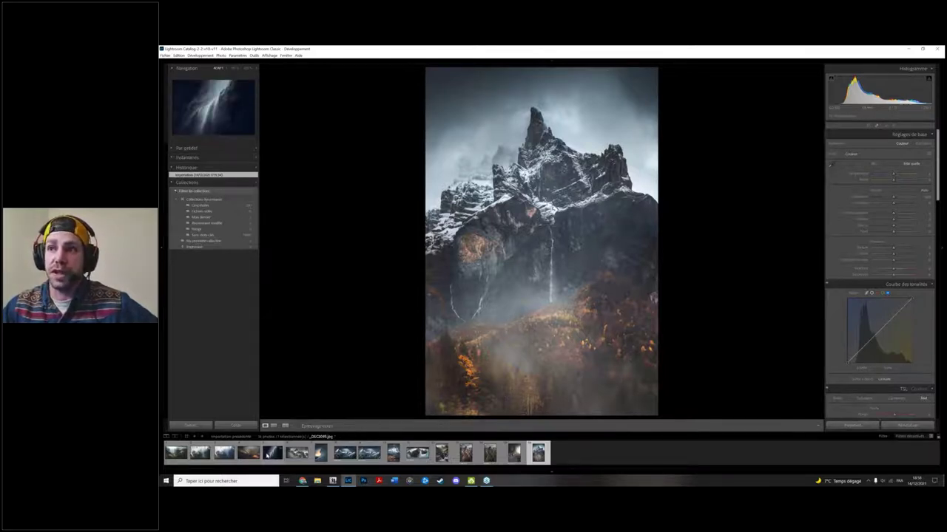
# Step: View the waterfall close-up, return to the vertical peak, then step back one photo
pyautogui.click(269, 454)
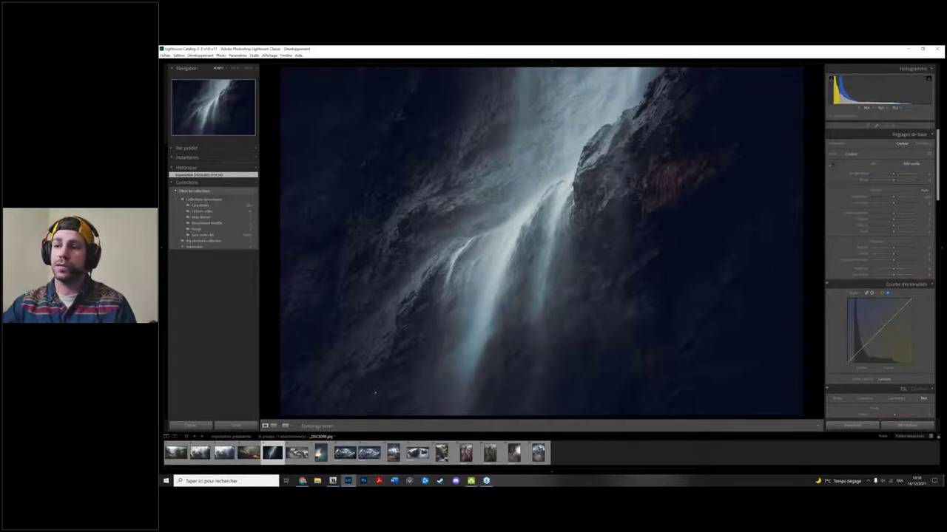
pyautogui.click(537, 453)
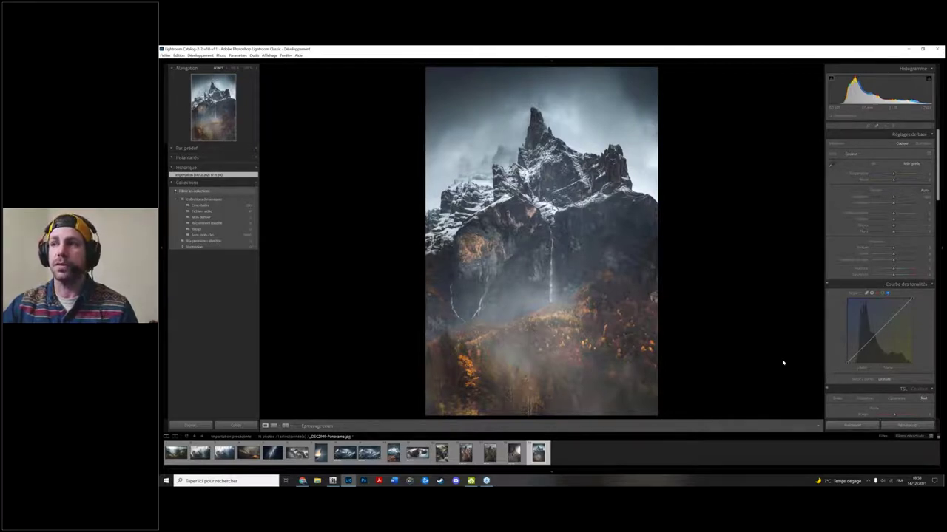
pyautogui.press('Left')
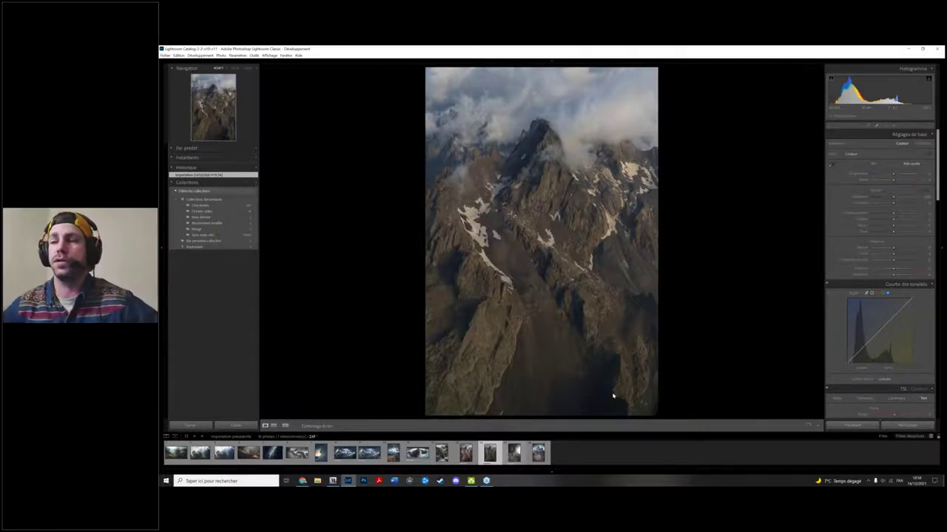
# Step: Compare the warm 2-final.jpg edit of the cloud-capped peak with its flat raw
pyautogui.press('Left')
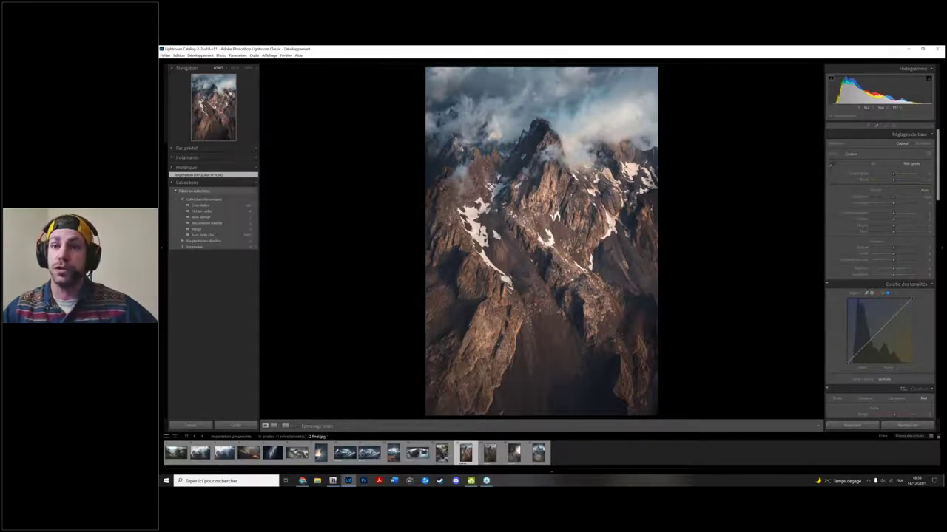
pyautogui.click(489, 452)
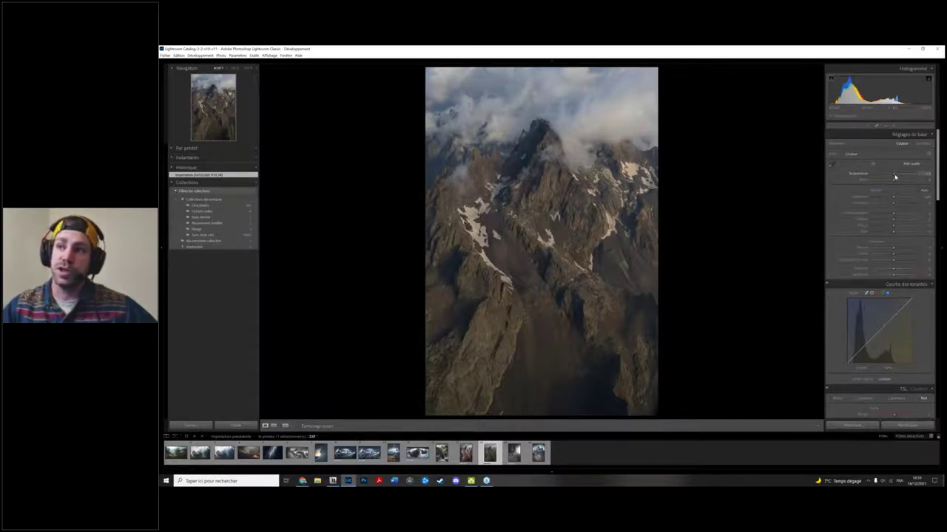
# Step: Adjust the raw peak's Temperature slider, leaving the white balance cooler toward blue
pyautogui.moveTo(895, 176); pyautogui.dragTo(895, 177)
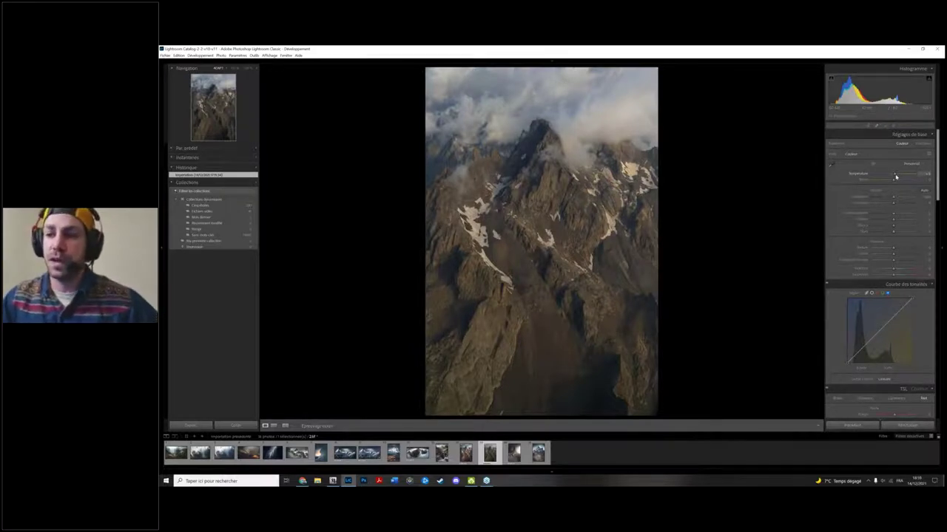
pyautogui.moveTo(895, 176); pyautogui.dragTo(891, 176)
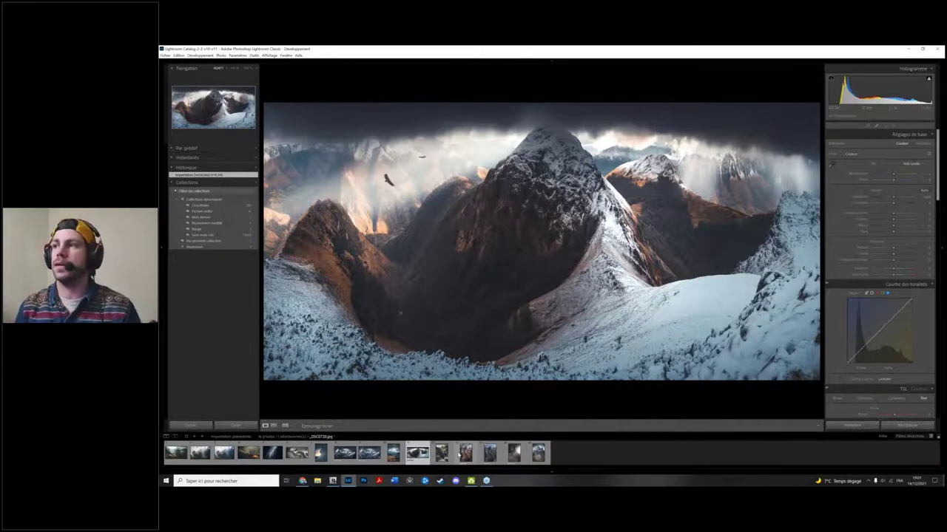
# Step: Load the snowy ridge panorama with the soaring bird from the second filmstrip thumbnail
pyautogui.click(200, 453)
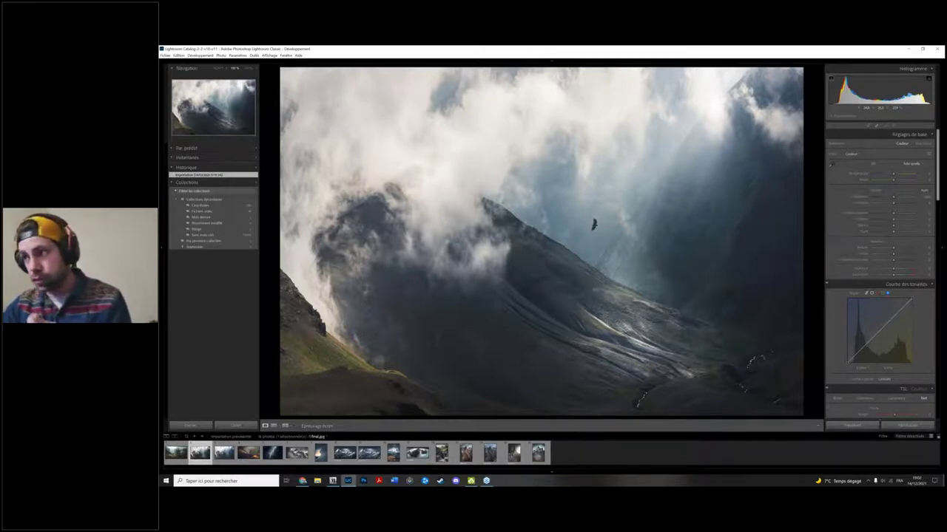
pyautogui.press('z')
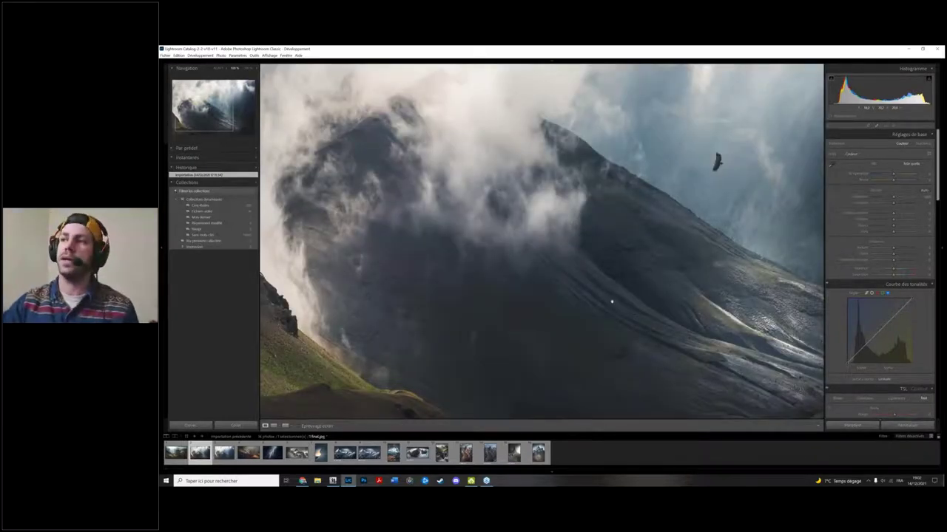
pyautogui.press('z')
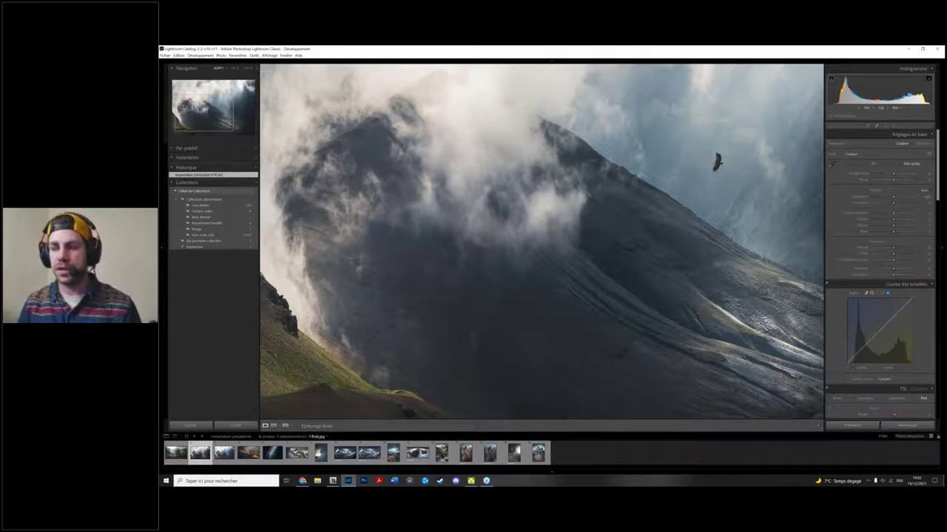
pyautogui.press('\\')
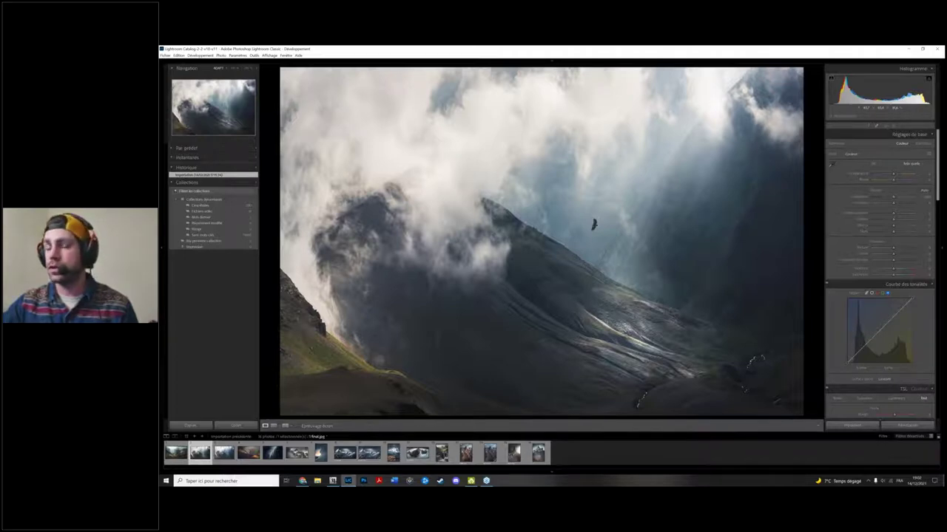
pyautogui.press('Right')
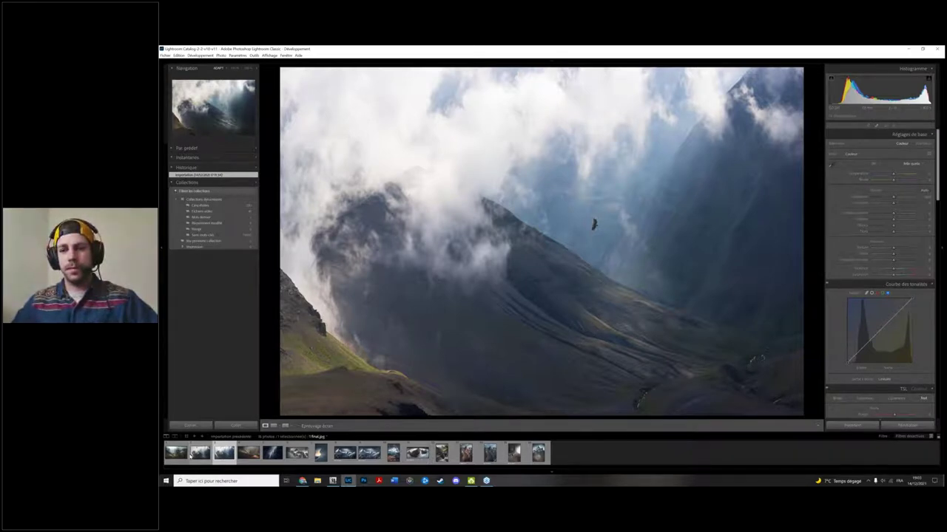
pyautogui.press('\\')
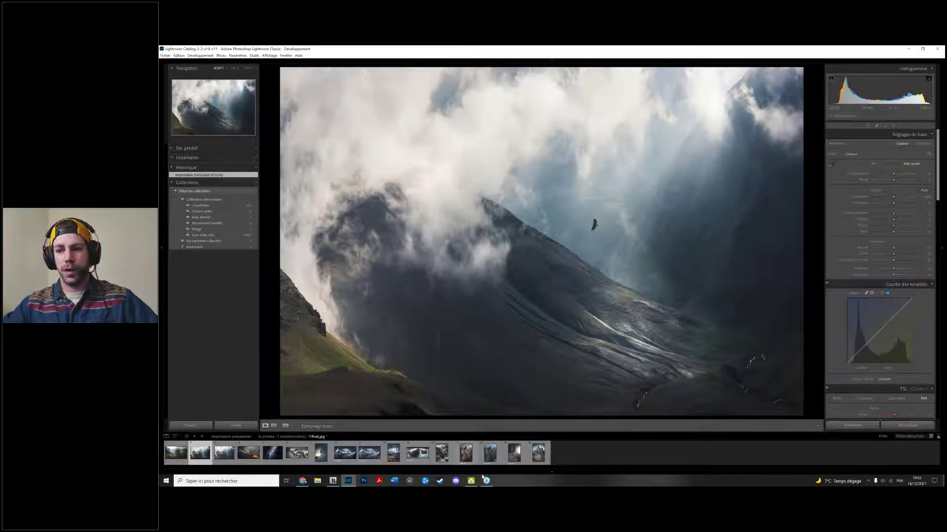
pyautogui.moveTo(486, 482)
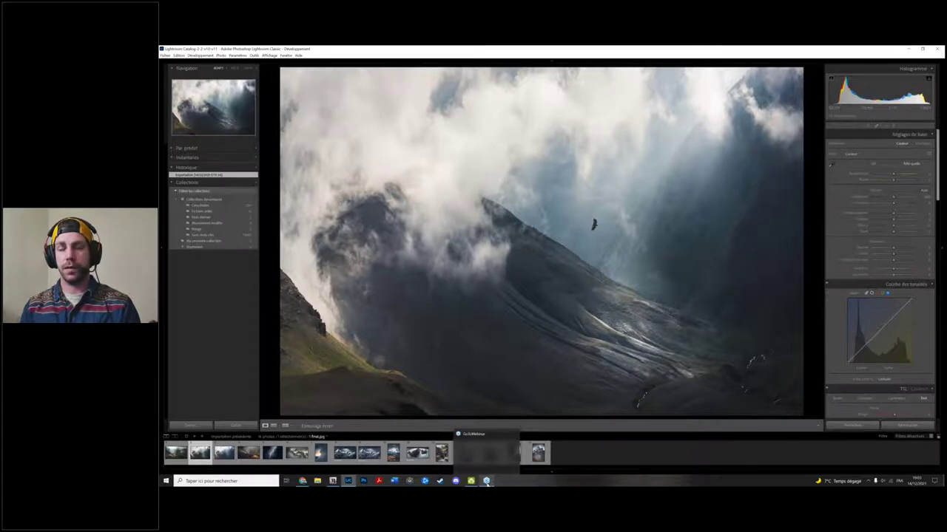
pyautogui.click(486, 481)
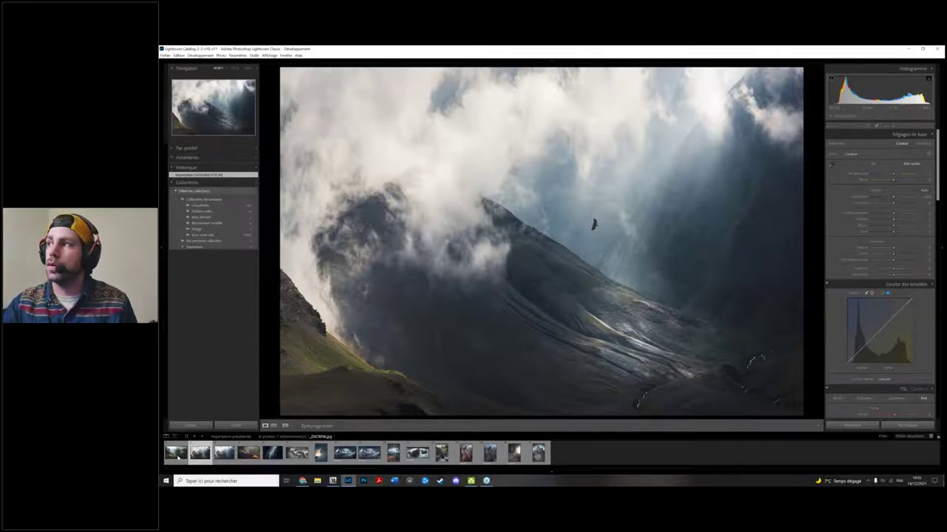
# Step: Reset the Shadows (Ombres) slider to default, then raise it to brighten the ridge's dark slopes
pyautogui.click(876, 221)
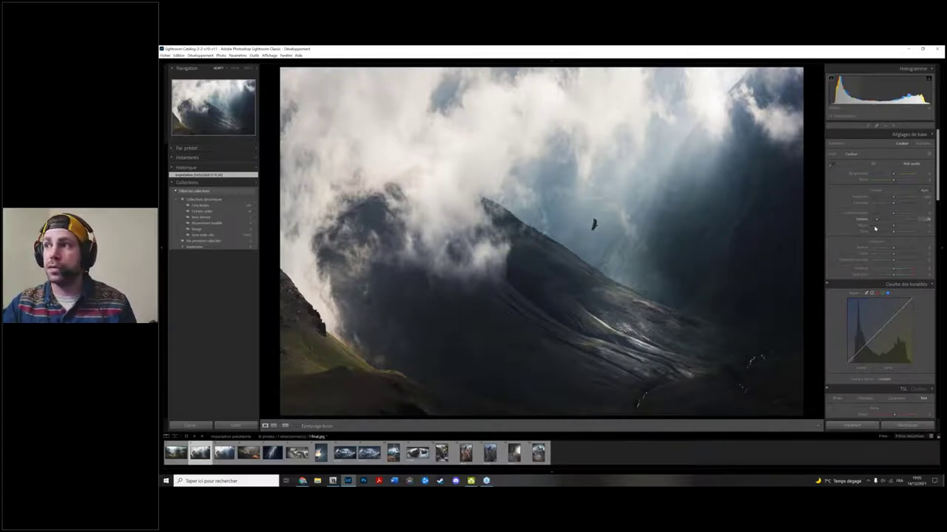
pyautogui.moveTo(875, 229); pyautogui.dragTo(870, 228)
pyautogui.doubleClick(863, 220)
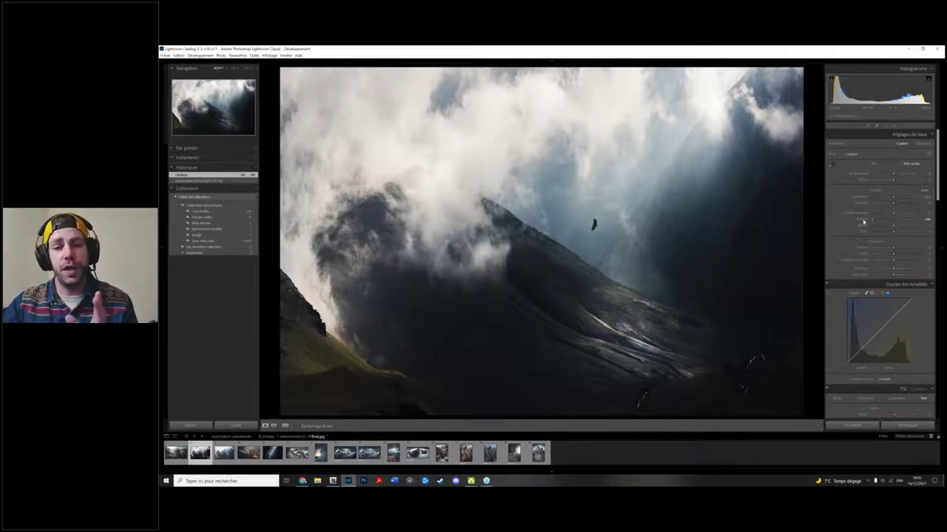
pyautogui.doubleClick(863, 220)
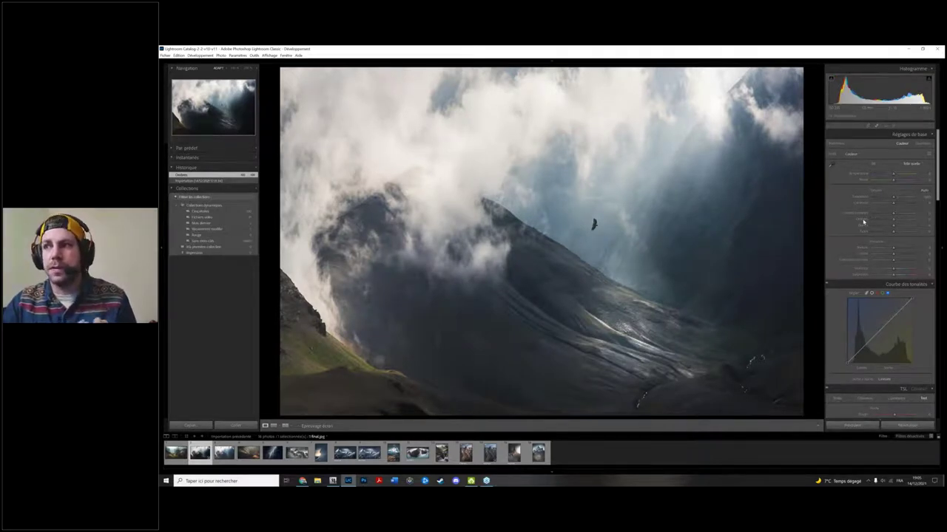
pyautogui.moveTo(863, 221); pyautogui.dragTo(880, 220)
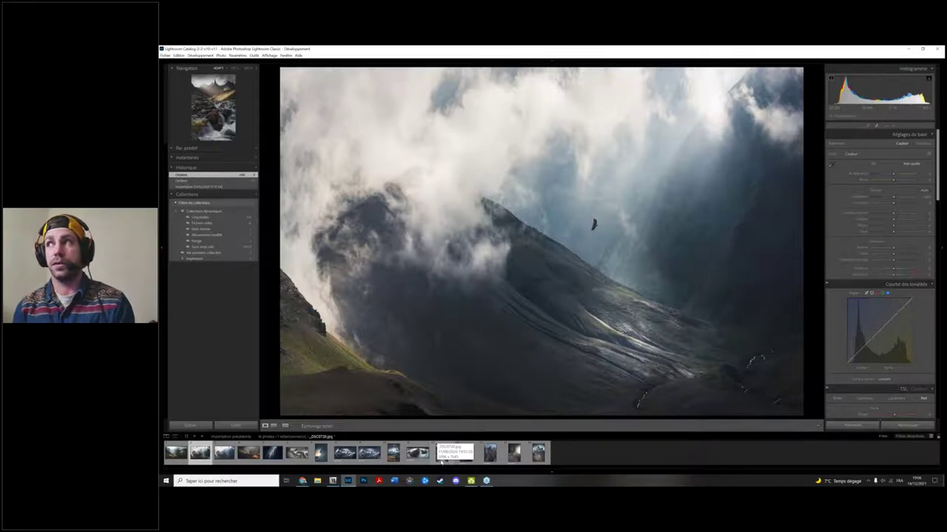
# Step: Load the dark needle-sharp rocky spire photo into the Develop module
pyautogui.click(514, 452)
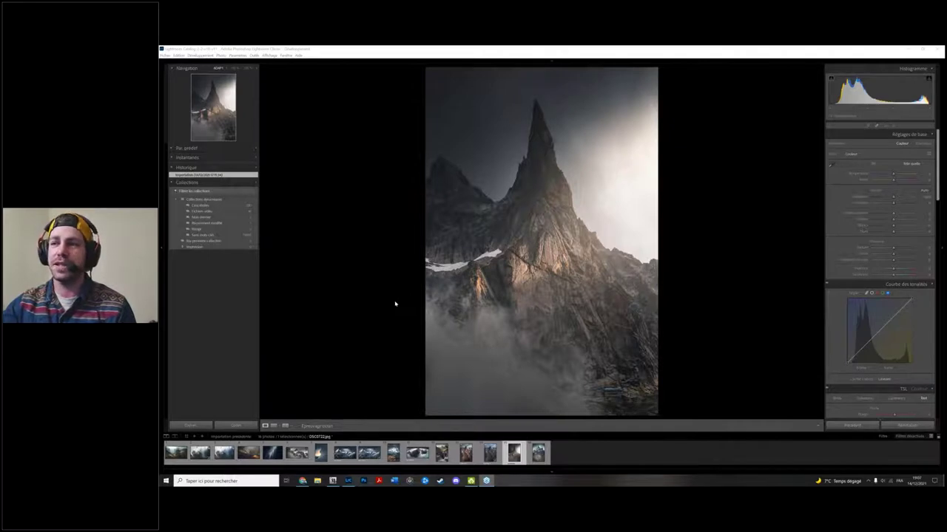
pyautogui.click(395, 303)
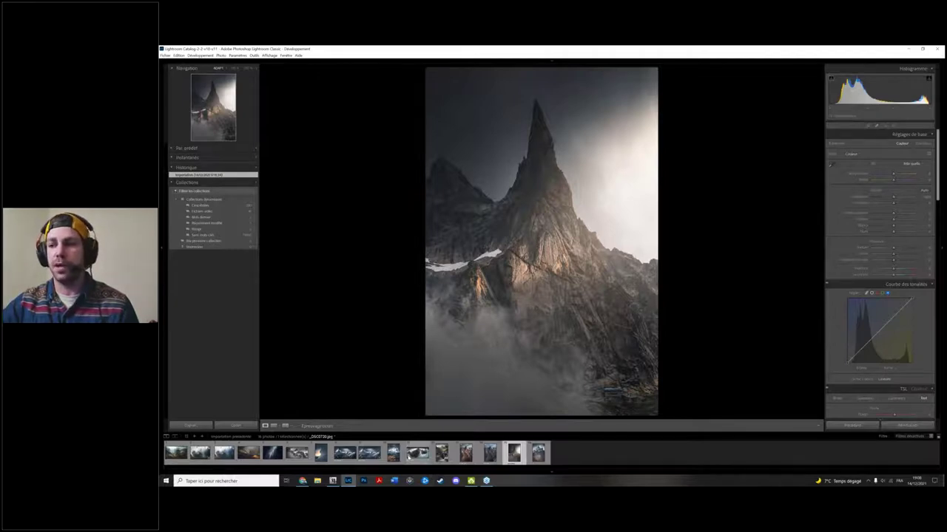
# Step: Glance at other filmstrip photos, then reopen the rocky spire photo at 1:1 zoom
pyautogui.click(393, 452)
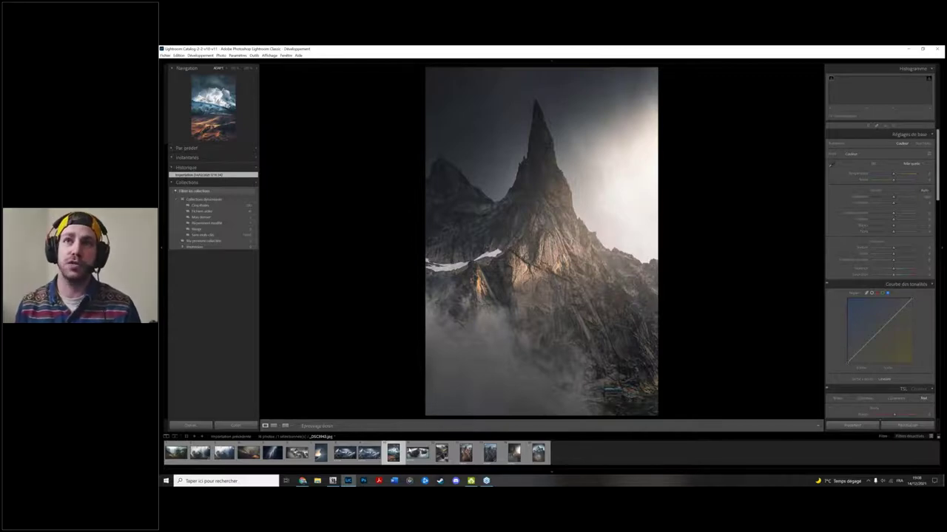
pyautogui.click(514, 452)
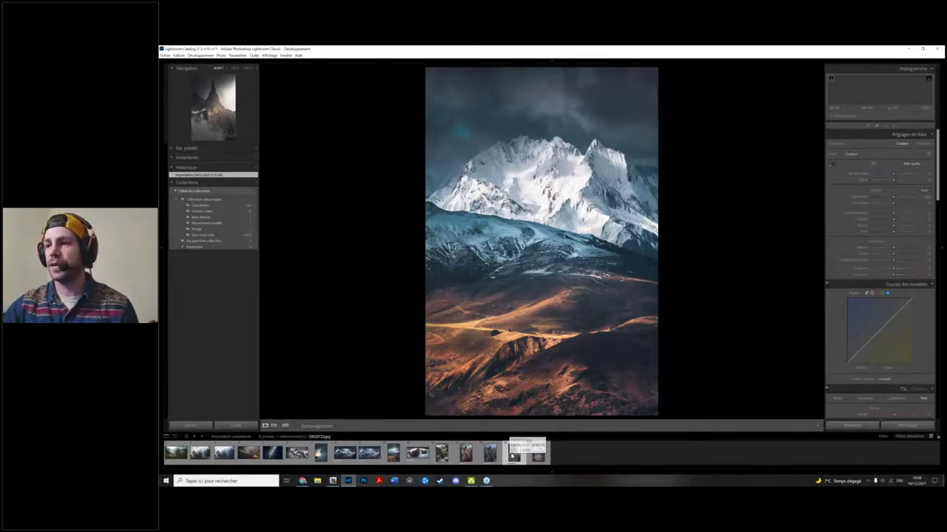
pyautogui.click(513, 454)
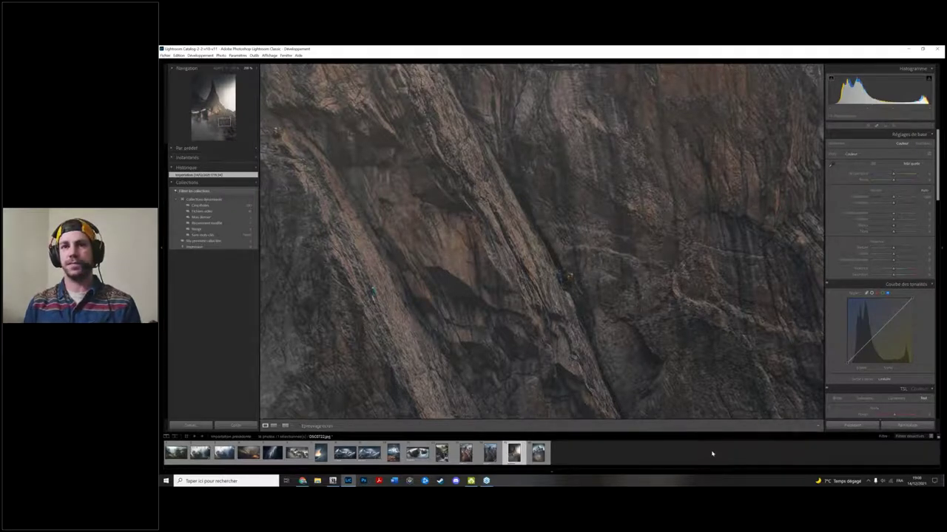
# Step: Return the rocky spire photo's Loupe view to Fit with the Z shortcut
pyautogui.press('z')
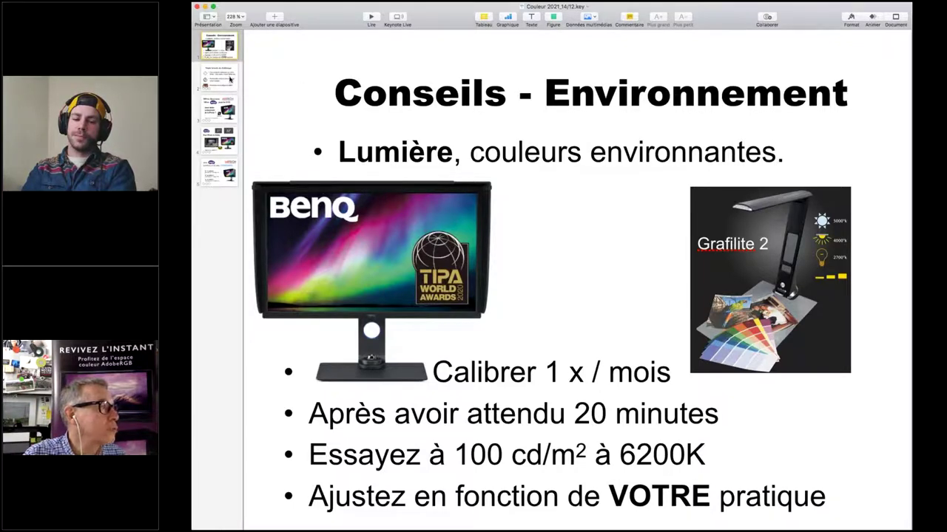
# Step: Go to slide 2, 'Triple interêt du Calibrage', in the slide navigator
pyautogui.click(230, 80)
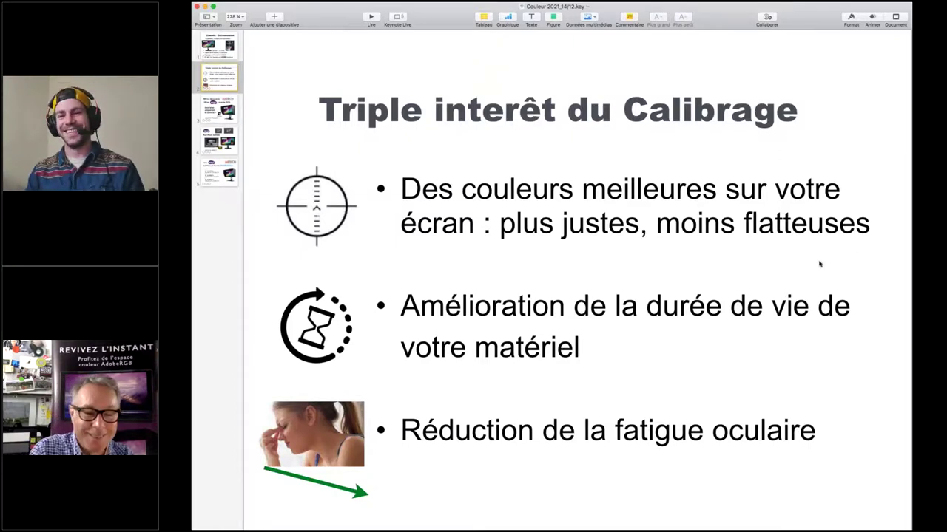
# Step: Show slide 3, 'Offres Spéciales', with the BenQ SW270C offer at 645,30 € HT
pyautogui.click(226, 110)
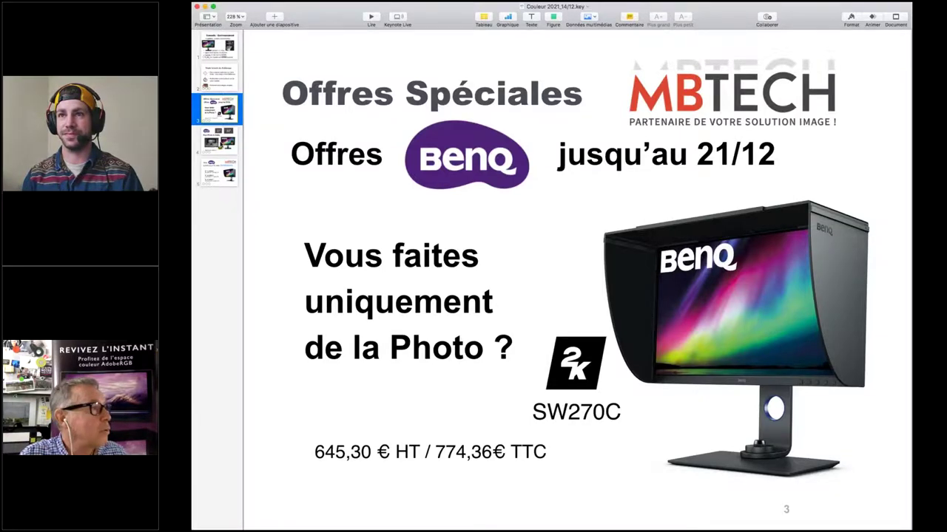
# Step: Select slide 4 to present the SW271C and SW321C photo and video monitors
pyautogui.click(219, 145)
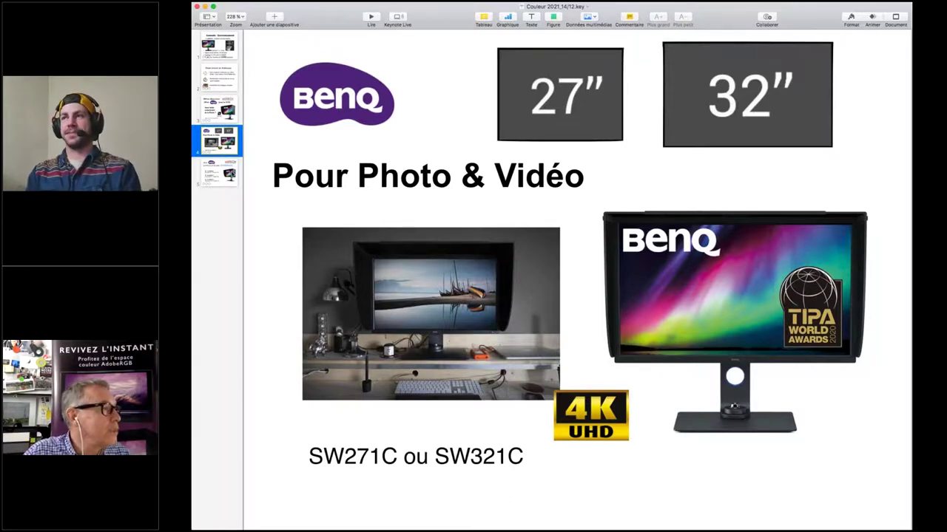
# Step: Advance the Keynote presentation to the next slide with the BenQ offers and prices
pyautogui.press('Down')
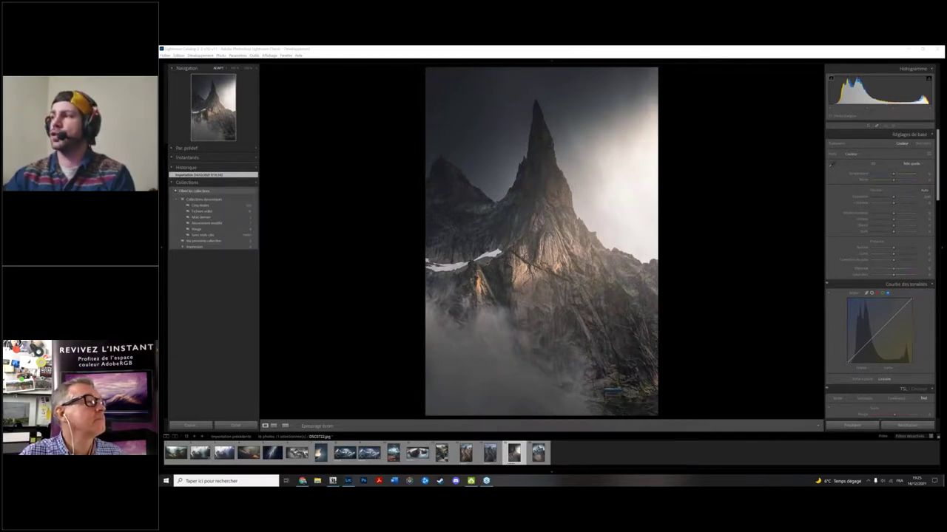
pyautogui.scroll(-3, 880, 259)
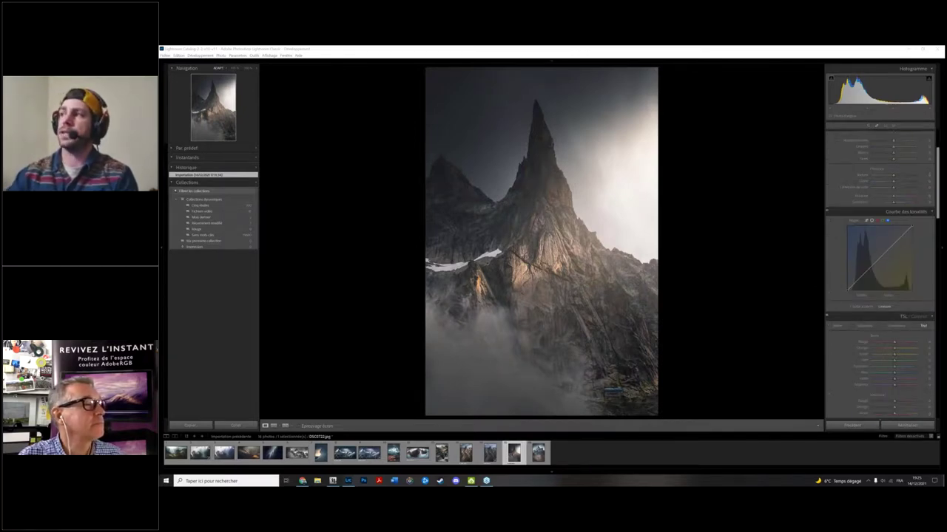
pyautogui.scroll(-5, 899, 190)
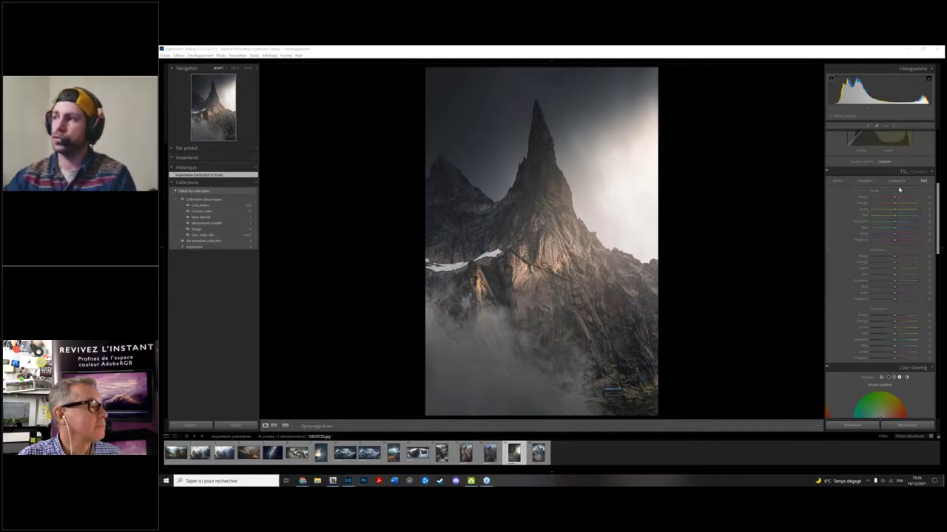
pyautogui.scroll(-3, 899, 190)
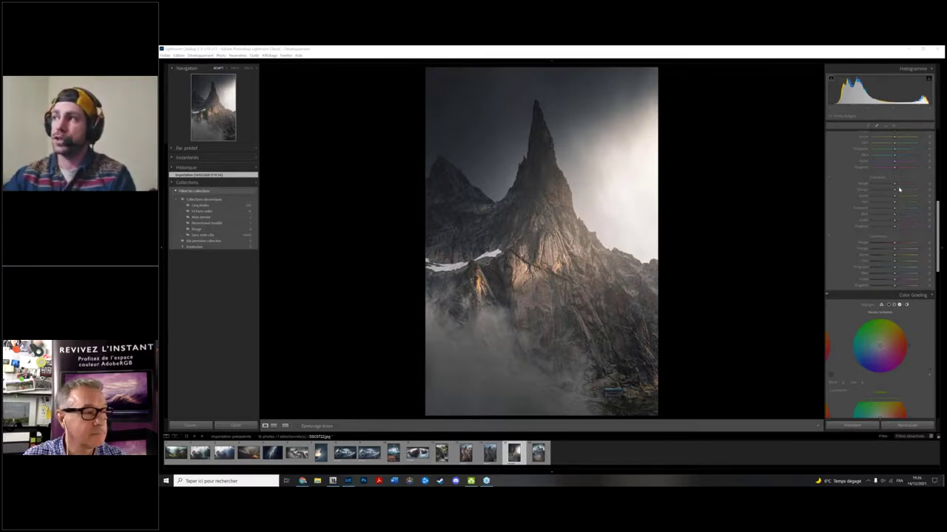
pyautogui.scroll(-10, 900, 190)
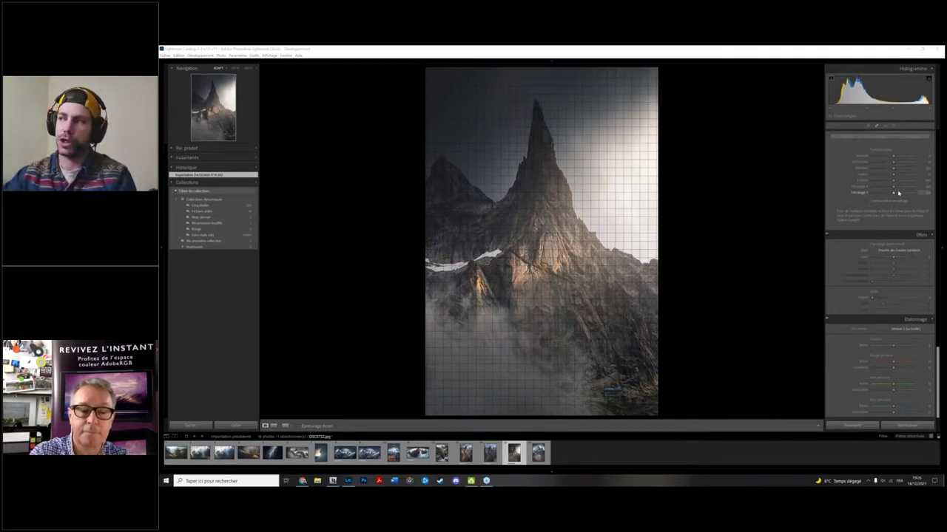
pyautogui.scroll(5, 899, 193)
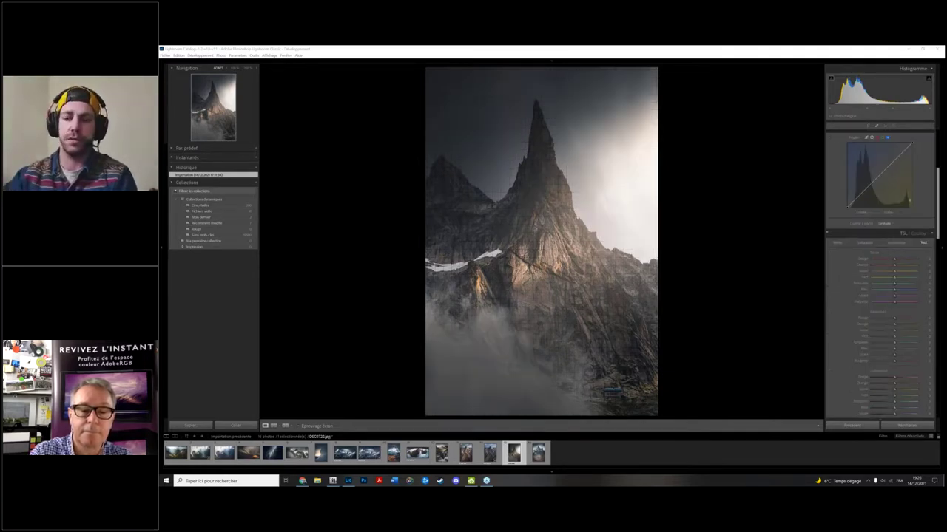
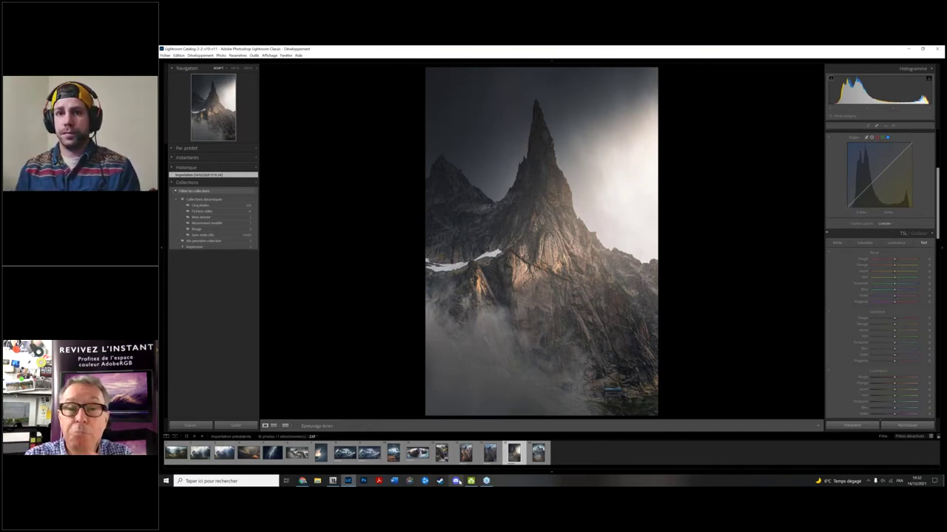
# Step: Zoom the mountain photo to 100% and pan across the rock face to frame the climbers
pyautogui.press('z')
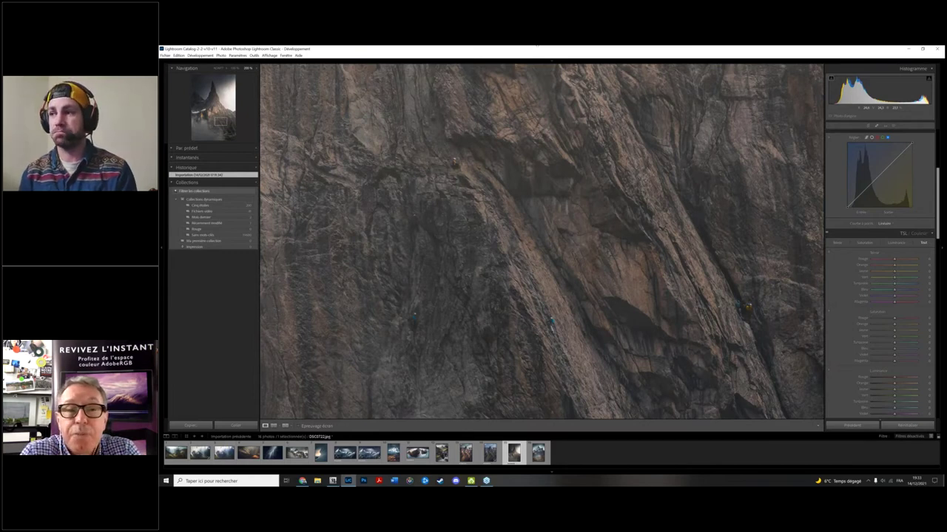
pyautogui.moveTo(821, 260); pyautogui.dragTo(790, 259)
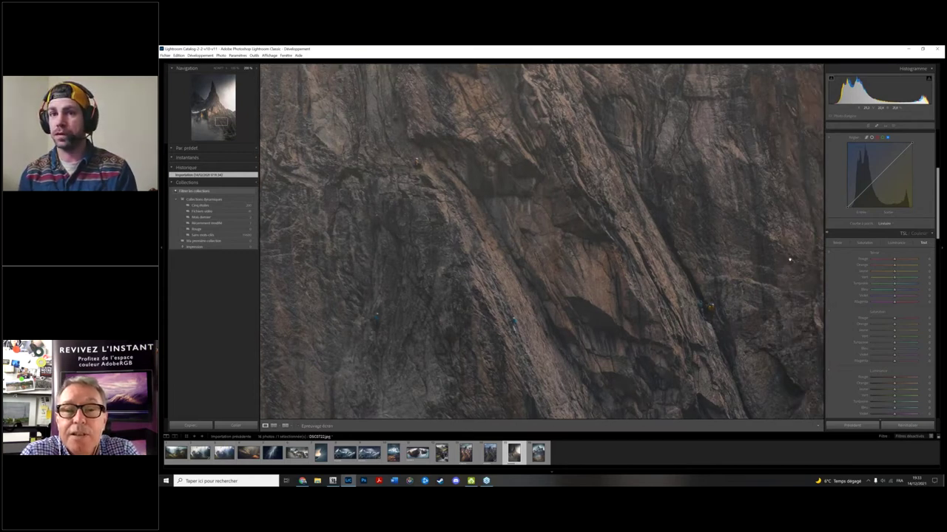